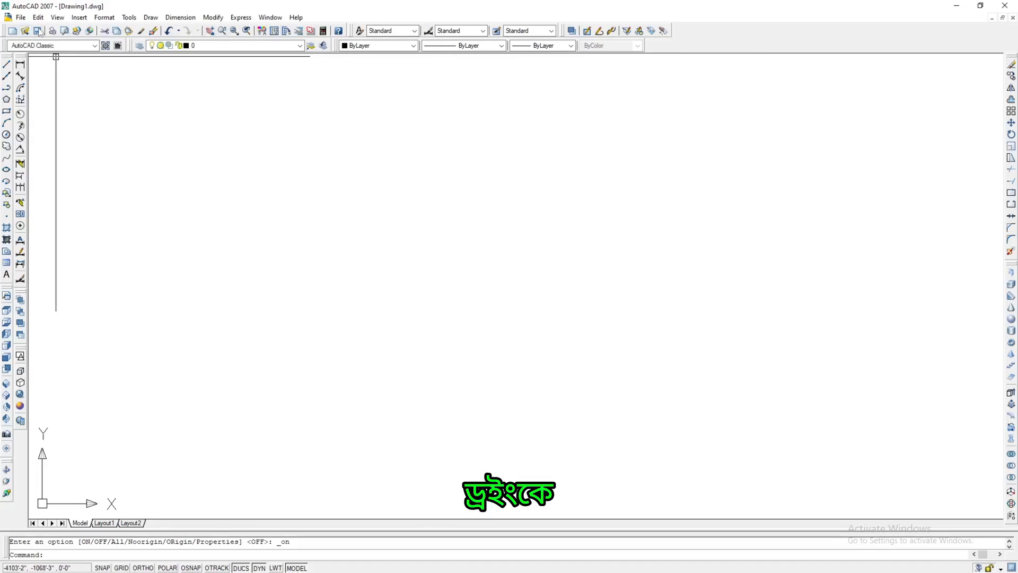
pyautogui.click(201, 147)
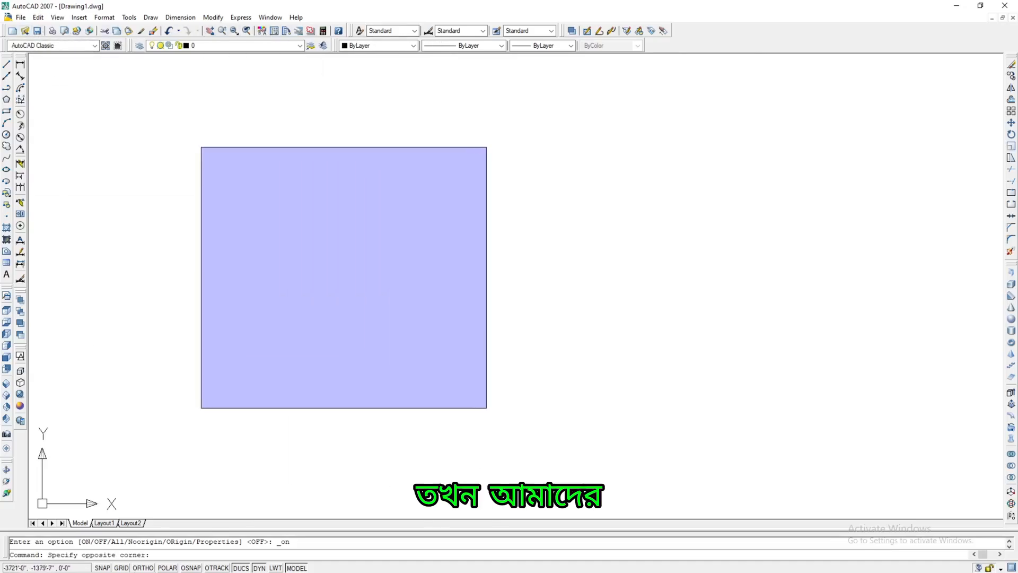
pyautogui.click(749, 456)
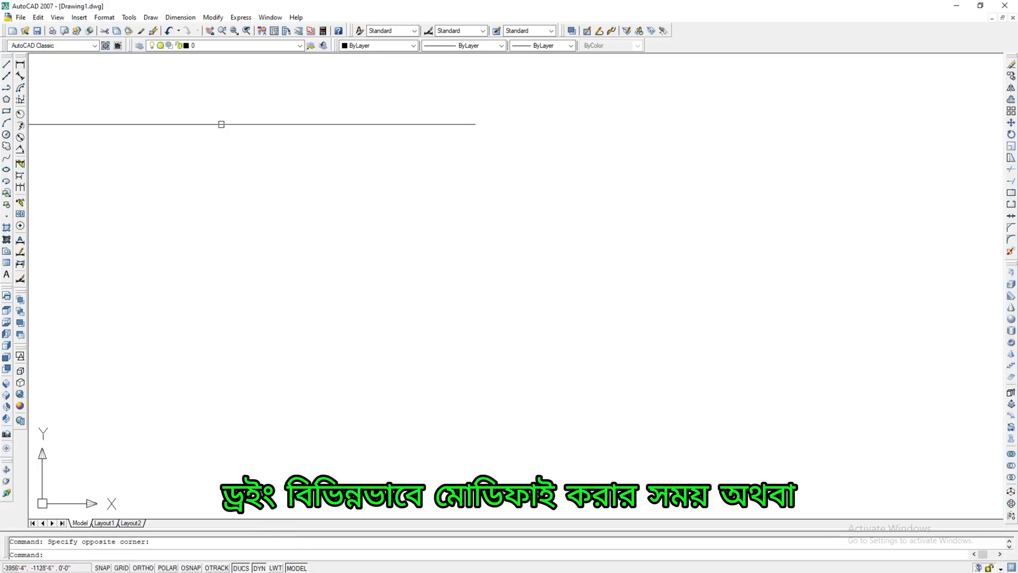
pyautogui.click(159, 126)
pyautogui.click(792, 464)
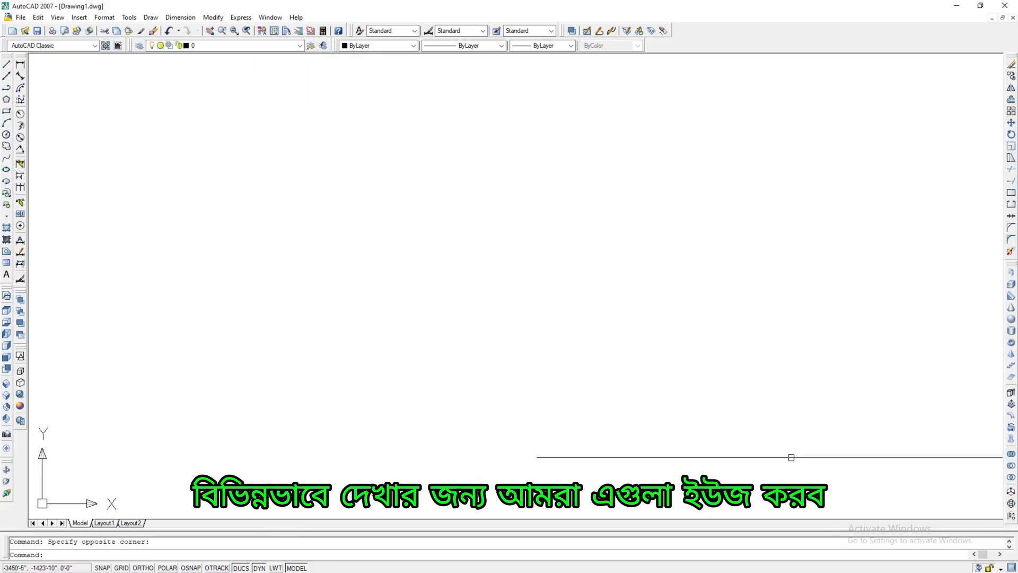
pyautogui.press('Delete')
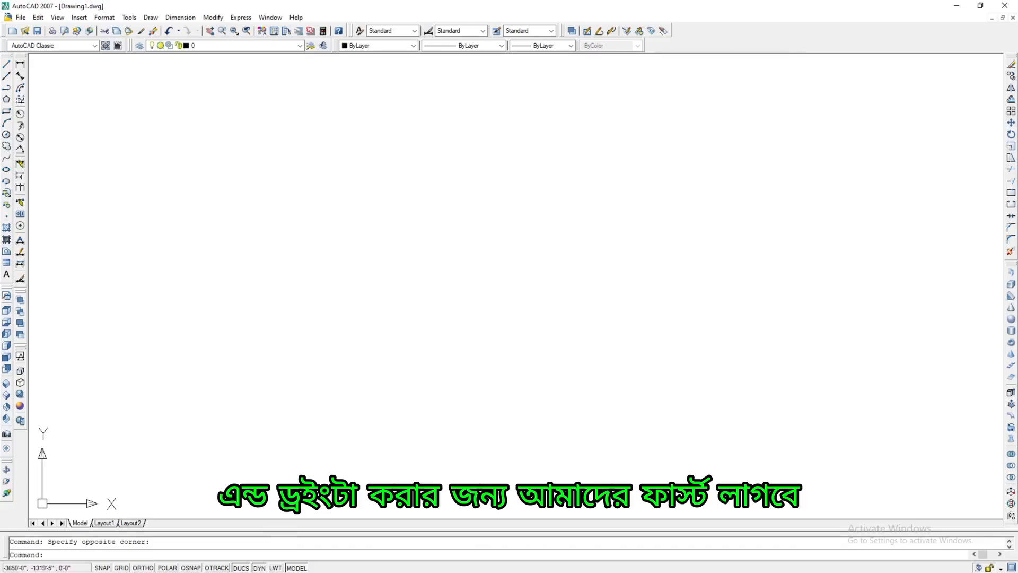
pyautogui.click(284, 210)
pyautogui.click(604, 424)
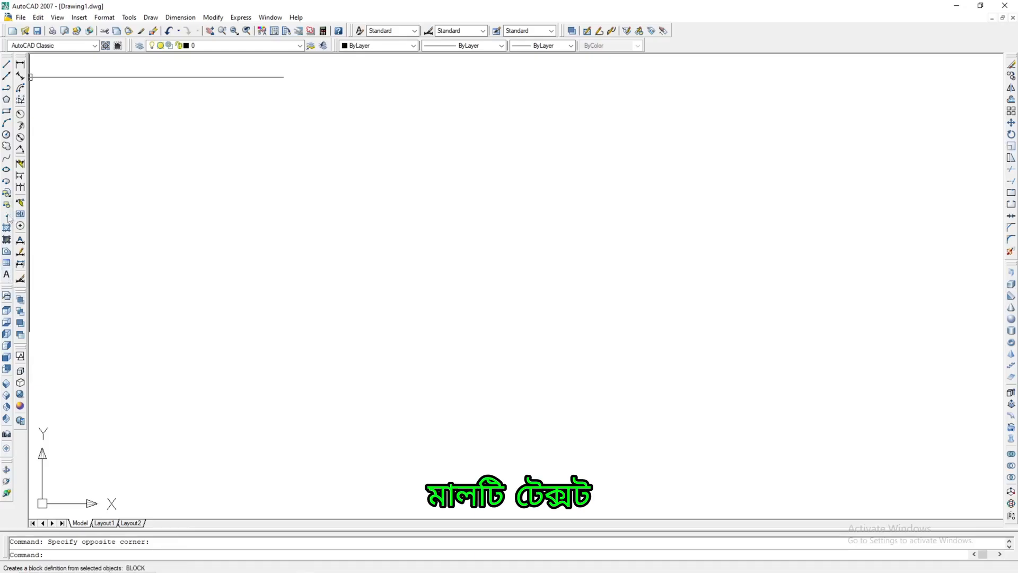
pyautogui.click(260, 220)
pyautogui.click(571, 360)
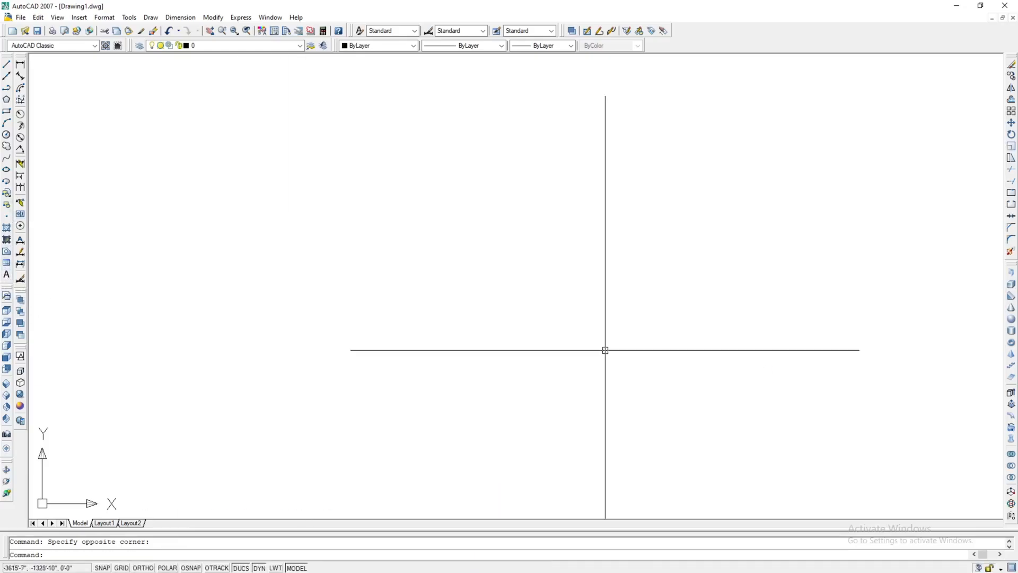
# Draw a freehand zigzag of five connected line segments at free angles across the middle of the drawing area.
pyautogui.click(6, 64)
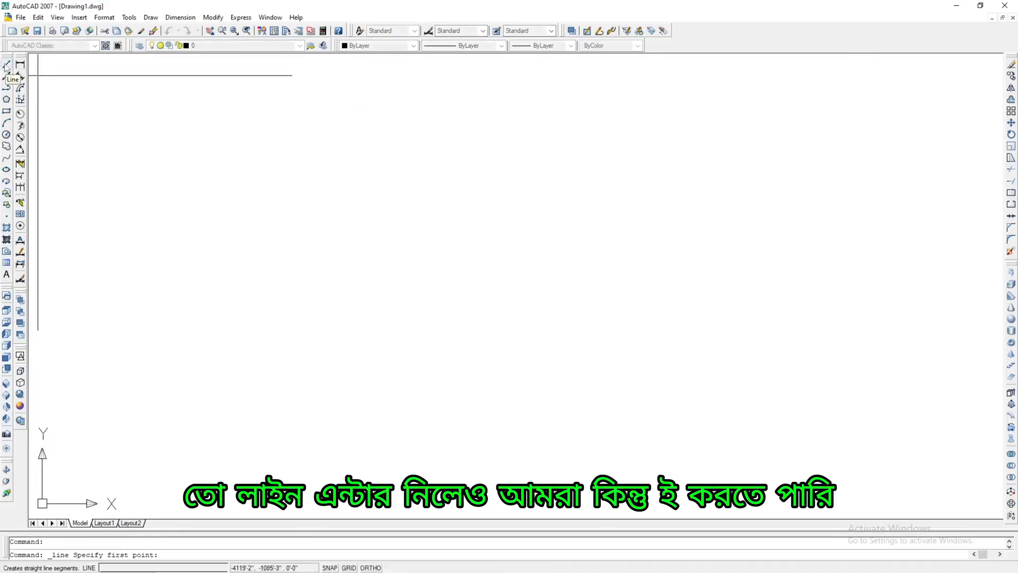
pyautogui.click(120, 156)
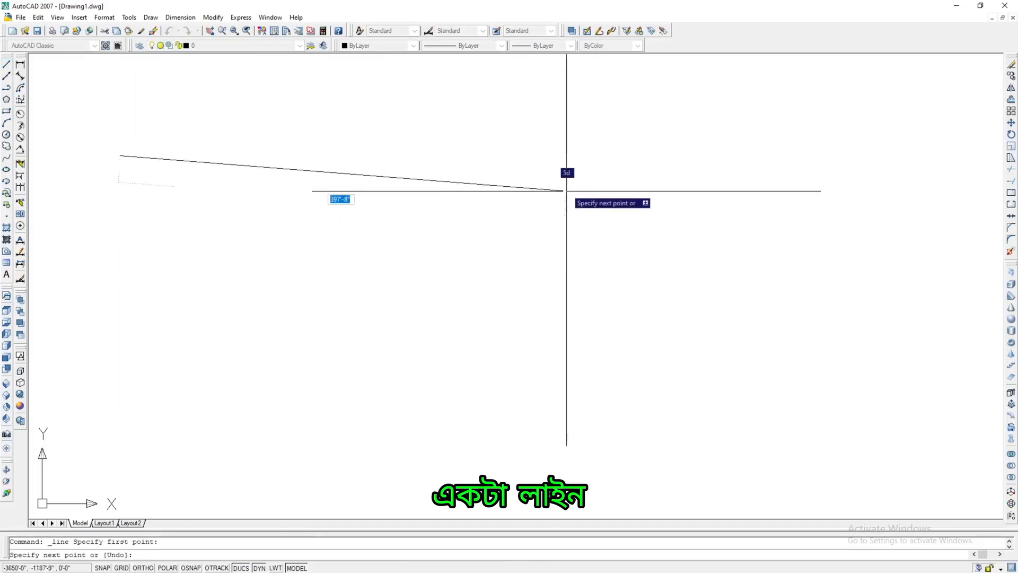
pyautogui.click(377, 262)
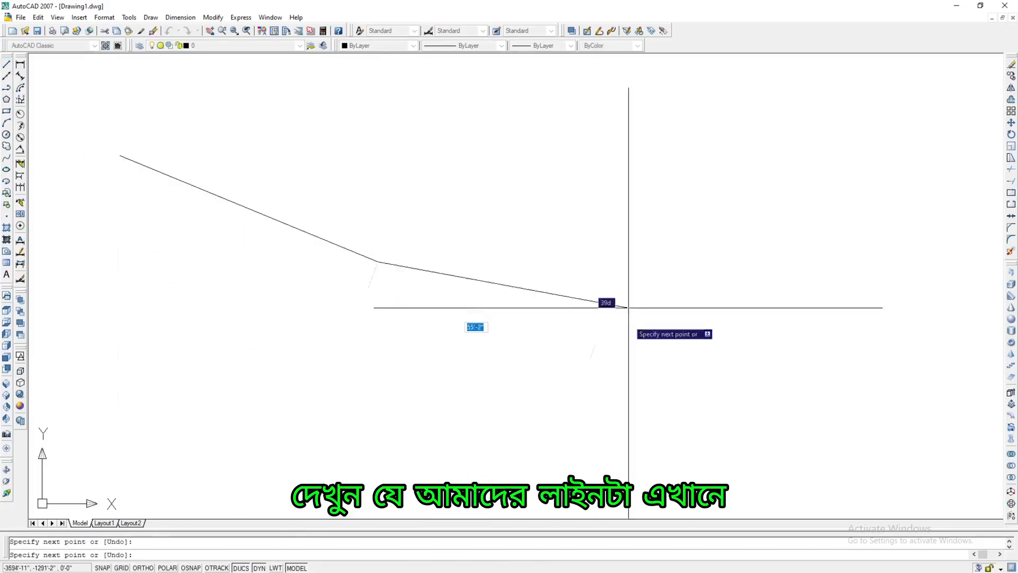
pyautogui.click(543, 208)
pyautogui.click(613, 366)
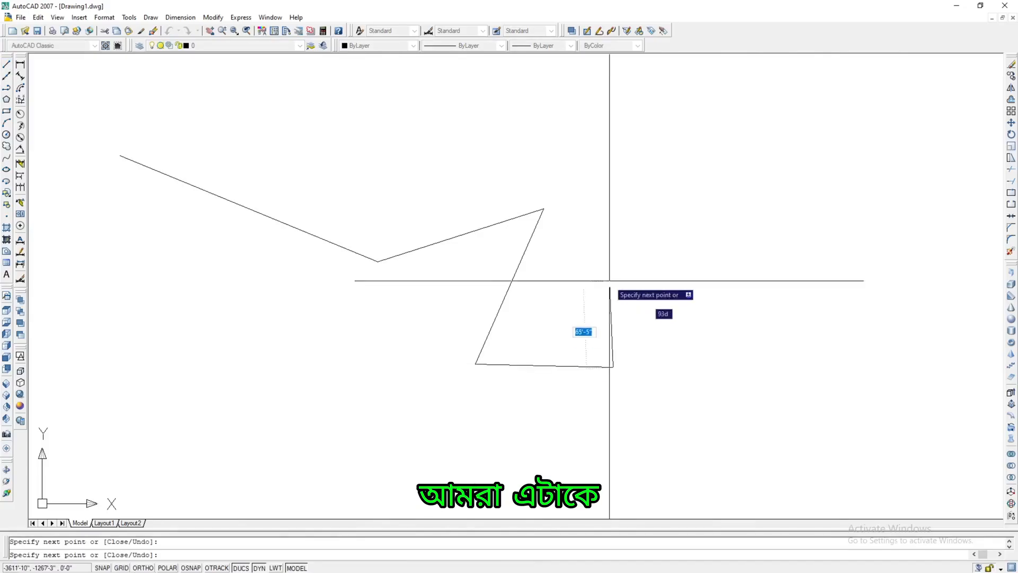
pyautogui.click(610, 281)
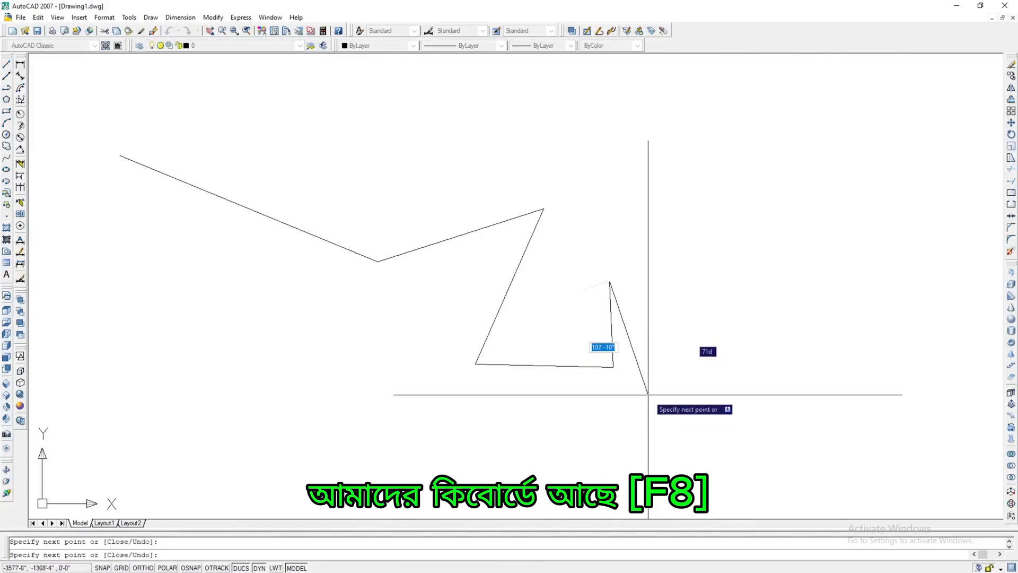
# Turn Ortho on and continue the zigzag with three straight segments running right, down and left, ending the Line command.
pyautogui.press('F8')
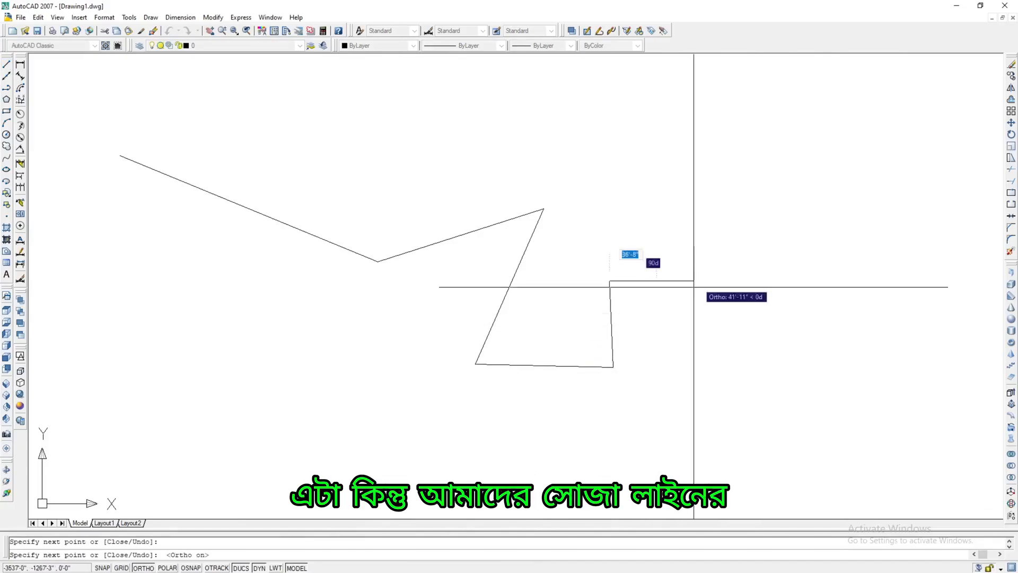
pyautogui.click(760, 281)
pyautogui.click(760, 399)
pyautogui.click(562, 413)
pyautogui.press('Return')
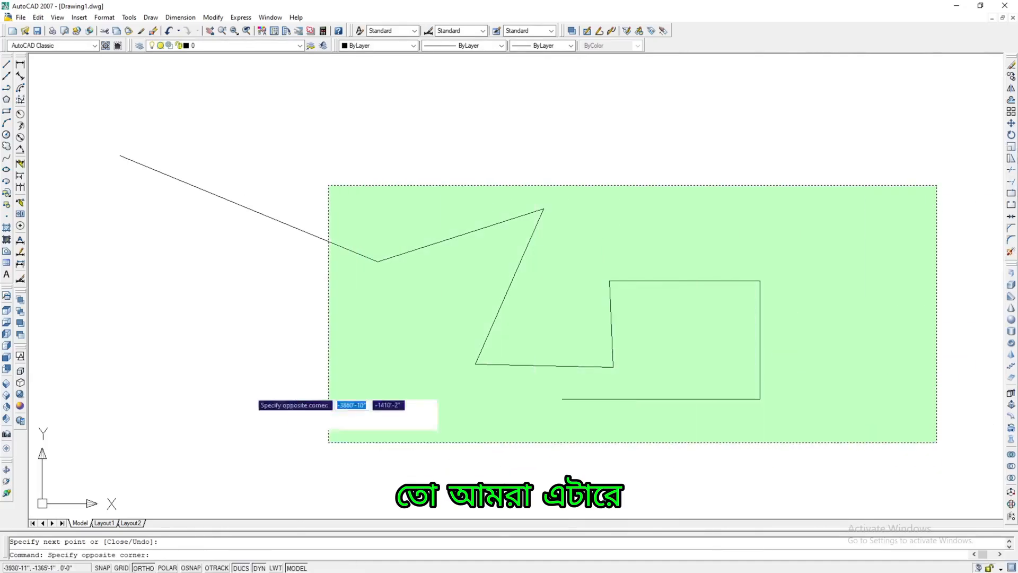
# Erase all the connected zigzag and orthogonal line segments together.
pyautogui.click(103, 416)
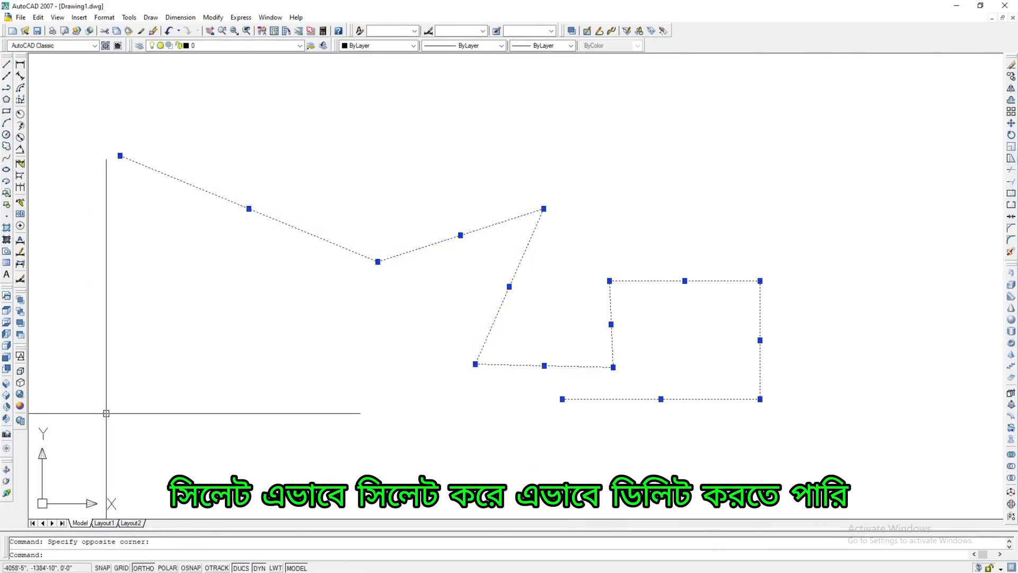
pyautogui.press('Delete')
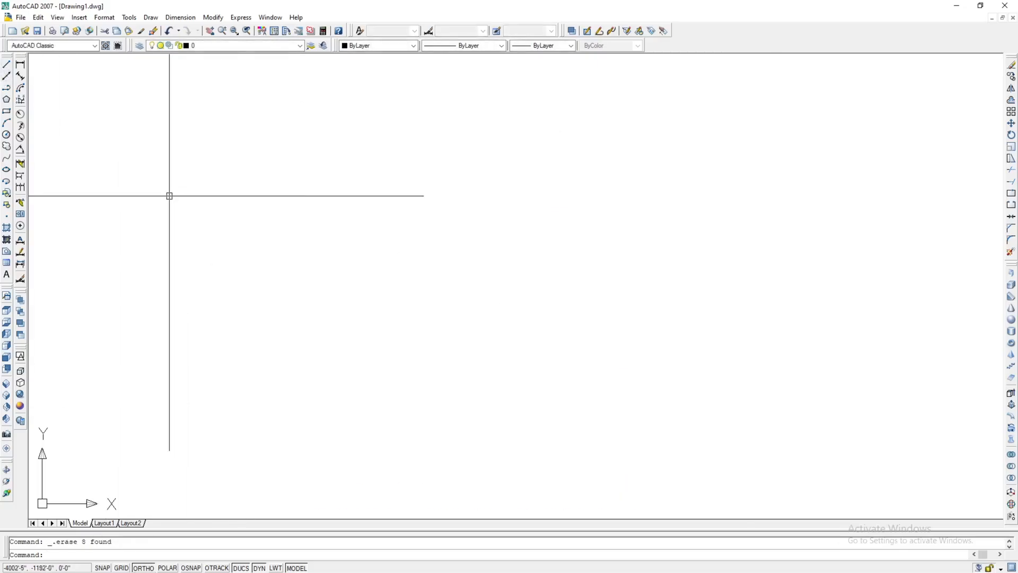
# Draw a single horizontal line in the upper-left part of the empty drawing area.
pyautogui.click(6, 65)
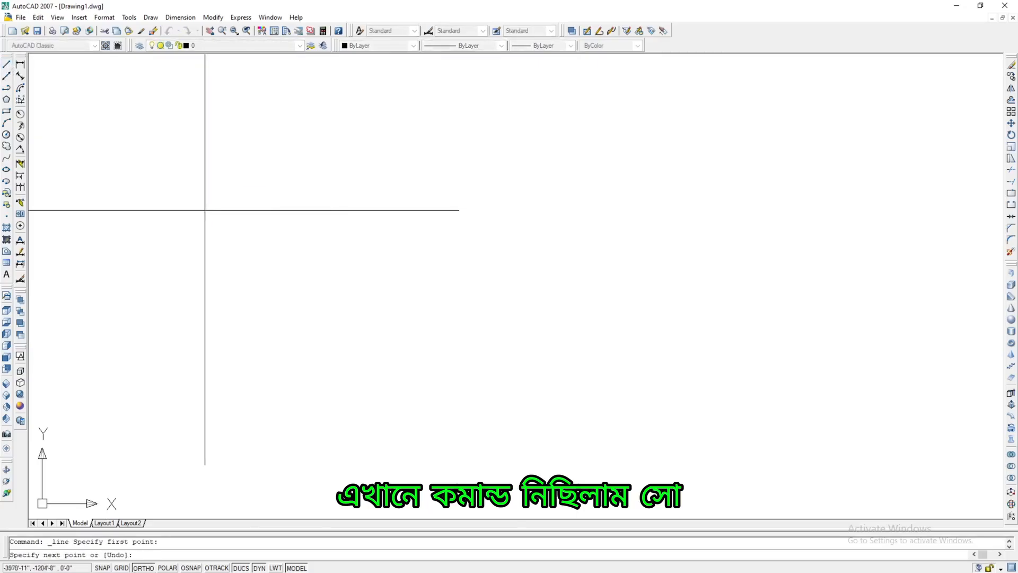
pyautogui.click(205, 210)
pyautogui.click(383, 210)
pyautogui.press('Return')
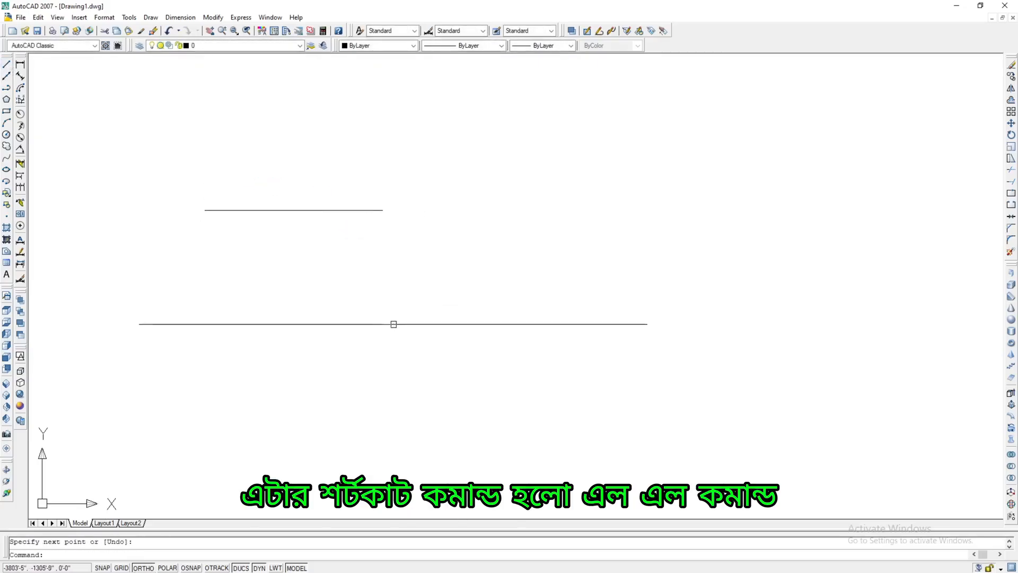
# Draw a second, longer horizontal line below and to the right of the first one using the LINE command.
pyautogui.write('l')
pyautogui.press('Return')
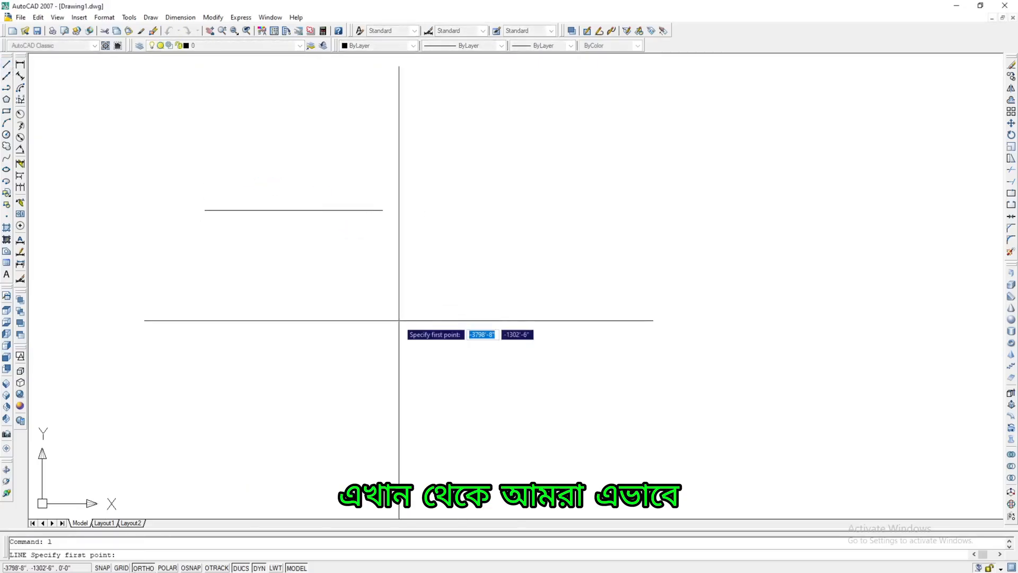
pyautogui.click(399, 320)
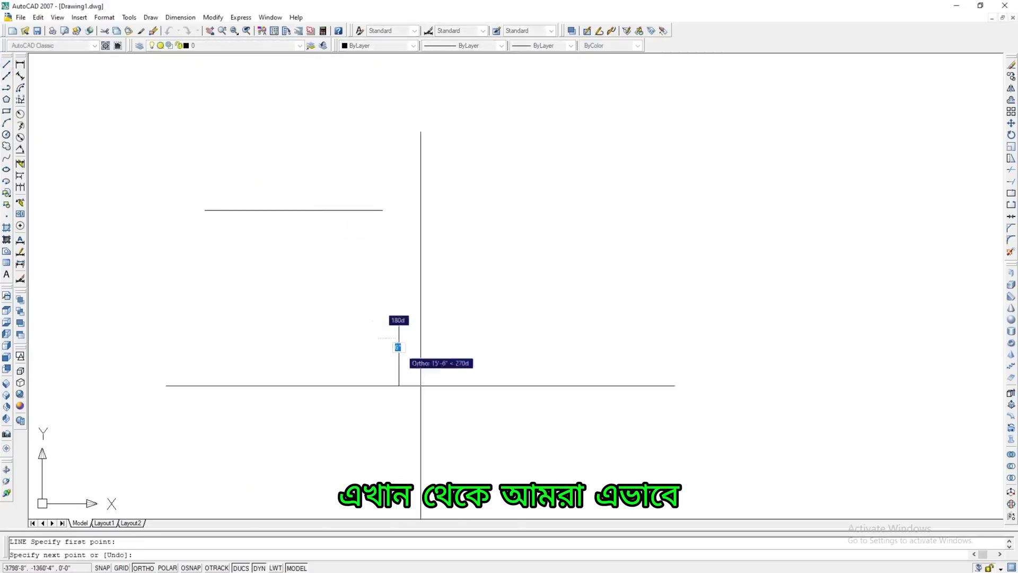
pyautogui.click(655, 376)
pyautogui.press('Escape')
# Erase both horizontal lines, the lower one first.
pyautogui.click(716, 264)
pyautogui.click(285, 361)
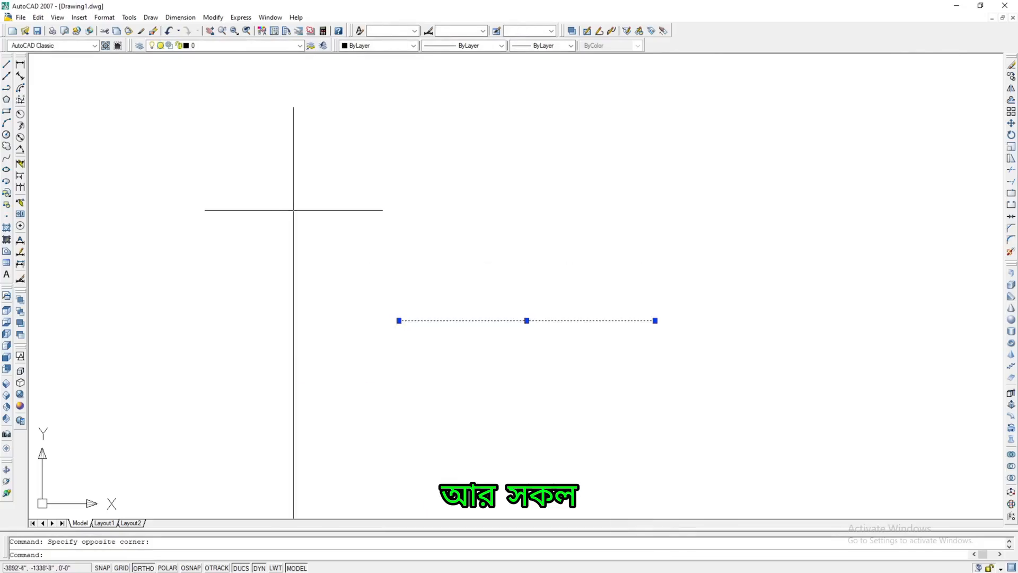
pyautogui.press('Delete')
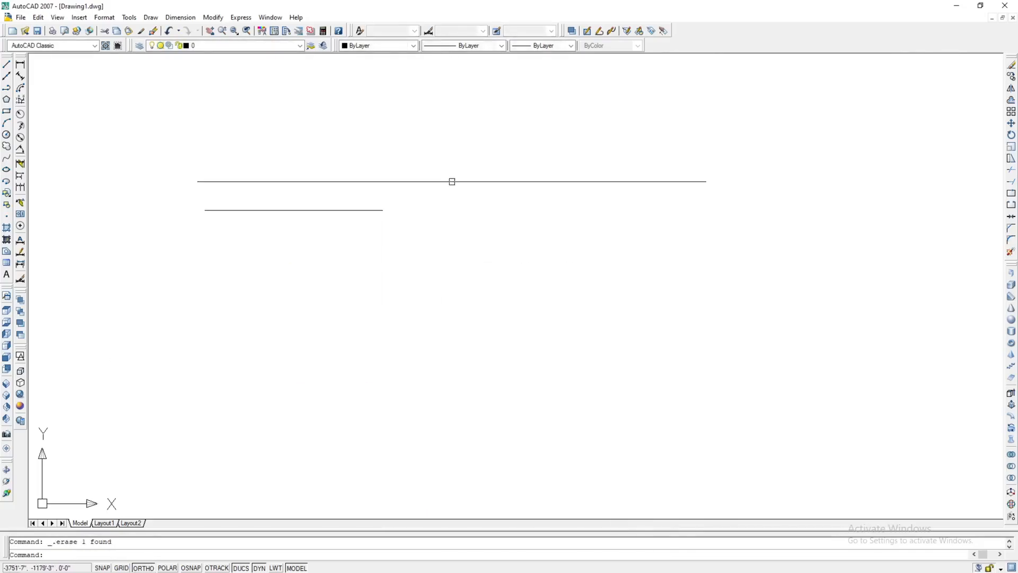
pyautogui.click(452, 181)
pyautogui.click(137, 251)
pyautogui.press('Delete')
pyautogui.click(507, 243)
pyautogui.click(400, 348)
pyautogui.click(500, 249)
pyautogui.click(385, 359)
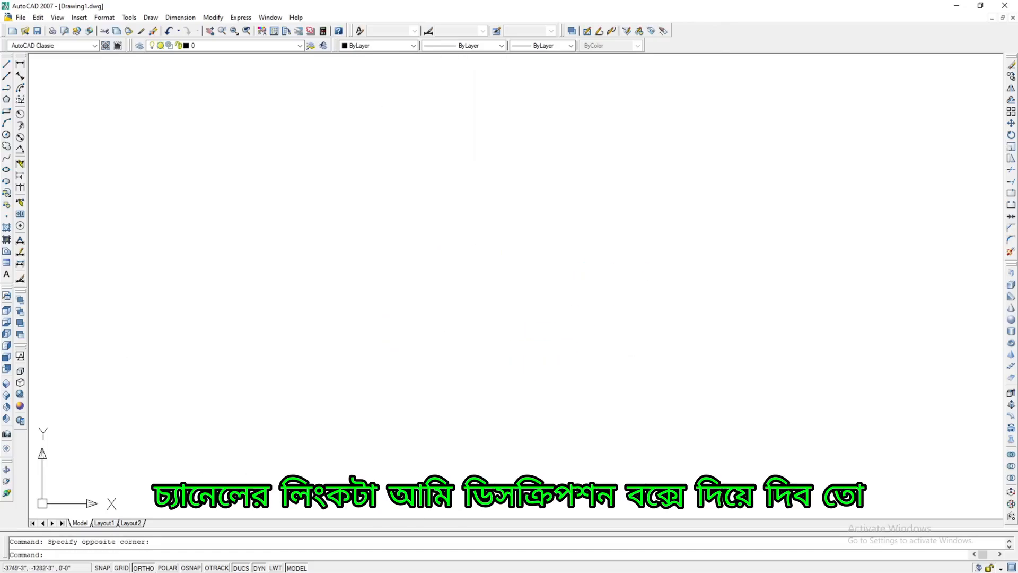
pyautogui.click(382, 358)
pyautogui.click(453, 239)
pyautogui.click(362, 356)
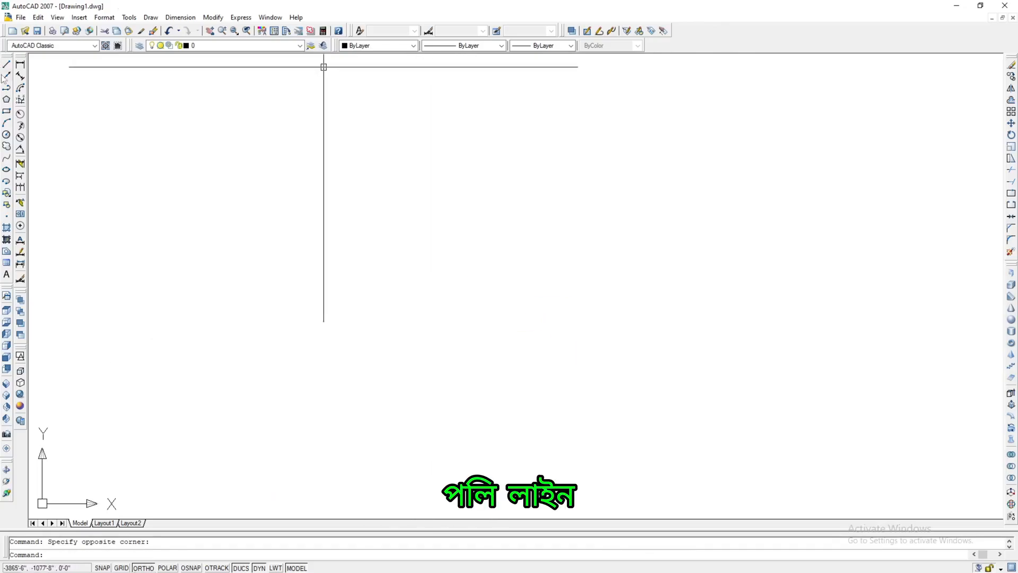
# Draw an open three-sided polyline running right, down and back left, and select it briefly to inspect its grips.
pyautogui.write('pl')
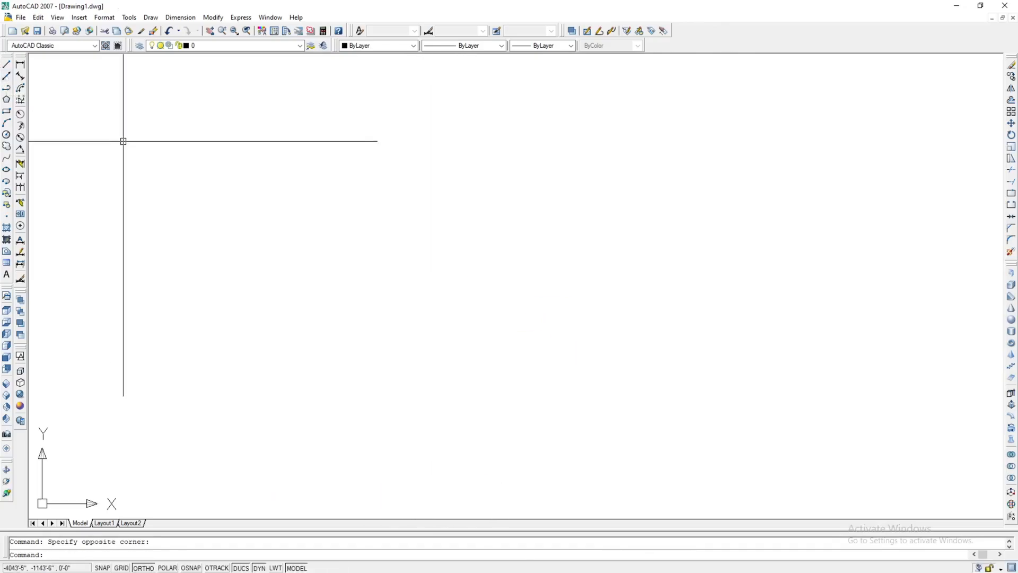
pyautogui.press('Return')
pyautogui.click(141, 180)
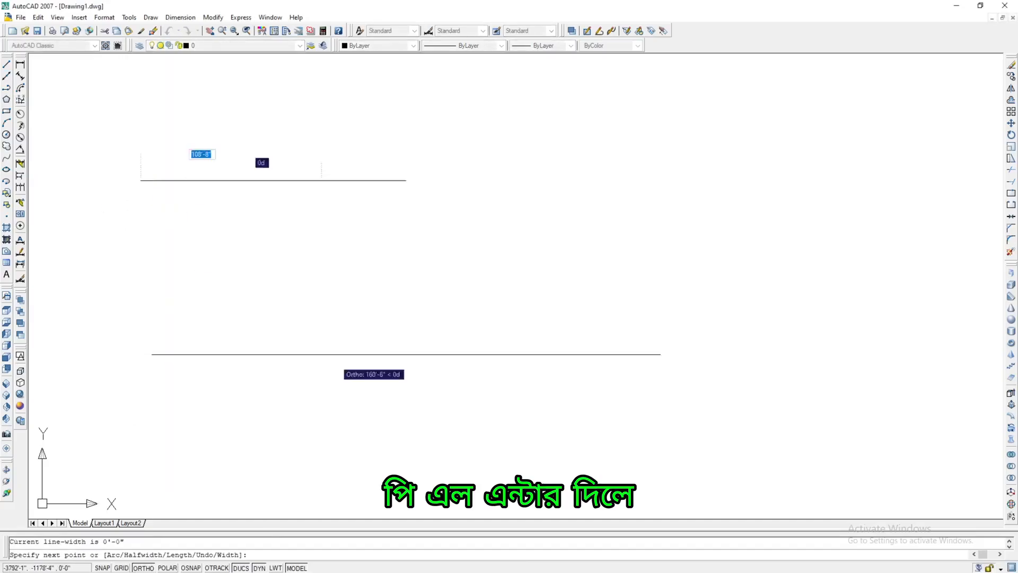
pyautogui.click(431, 218)
pyautogui.click(389, 328)
pyautogui.click(270, 301)
pyautogui.click(235, 318)
pyautogui.press('Return')
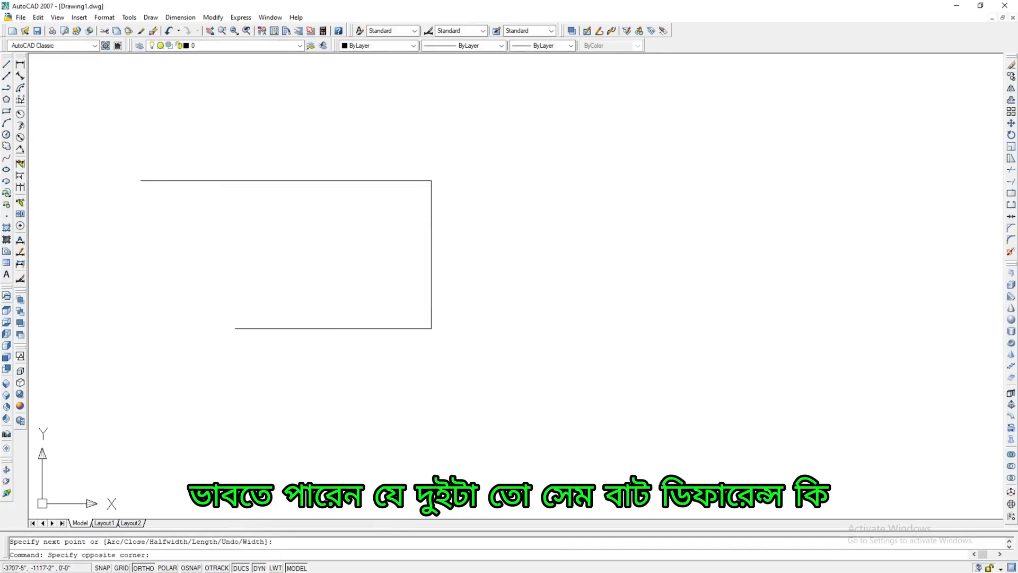
pyautogui.click(166, 425)
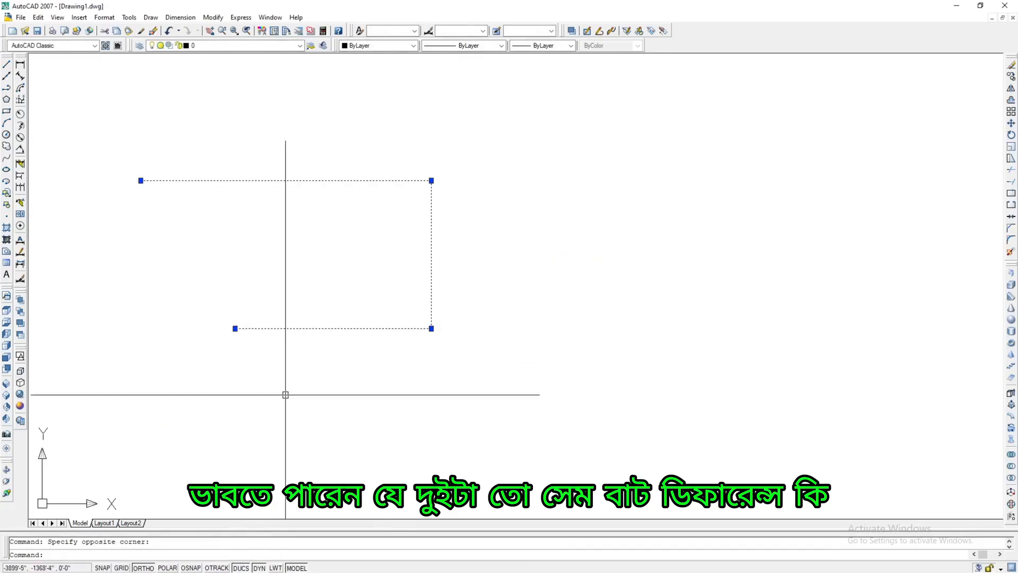
pyautogui.press('Escape')
# Draw three connected line segments beside the polyline, running right, down and a short distance right.
pyautogui.click(7, 64)
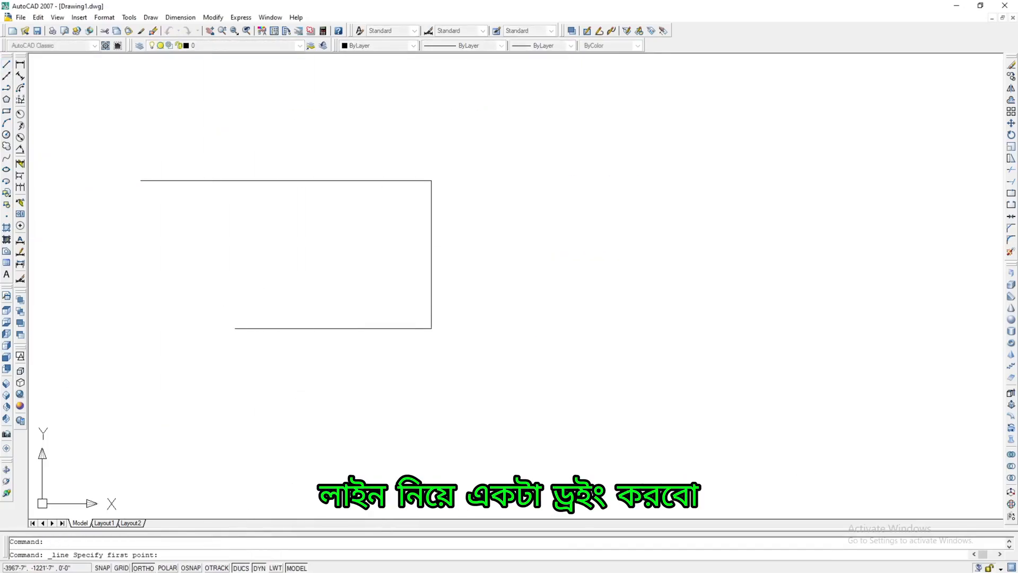
pyautogui.click(517, 222)
pyautogui.click(707, 222)
pyautogui.click(707, 355)
pyautogui.click(769, 354)
pyautogui.press('Return')
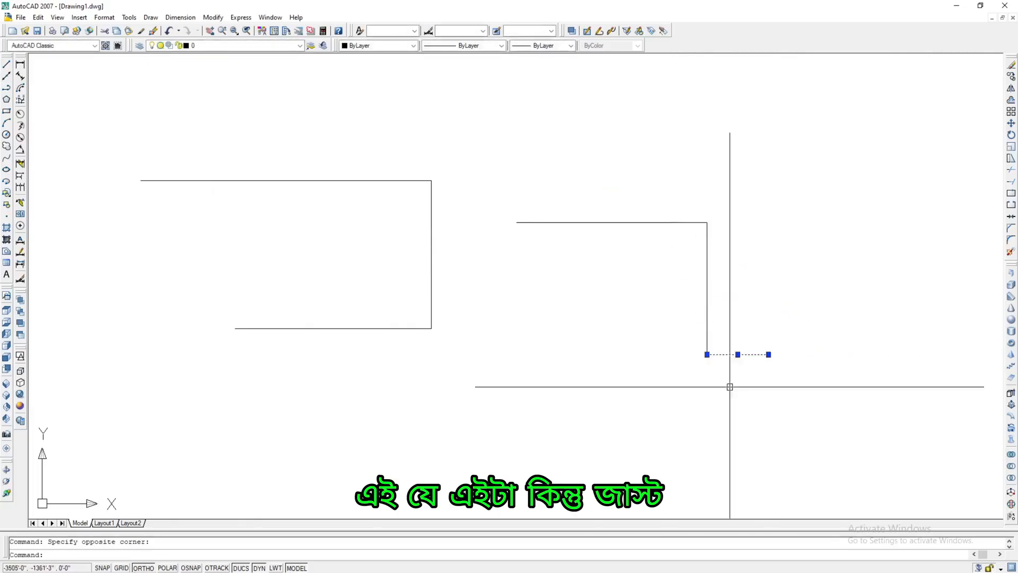
# Select the stepped line's segments one by one, clear the selection, and select the polyline to compare how they are grouped.
pyautogui.click(739, 271)
pyautogui.click(659, 285)
pyautogui.click(654, 180)
pyautogui.click(620, 260)
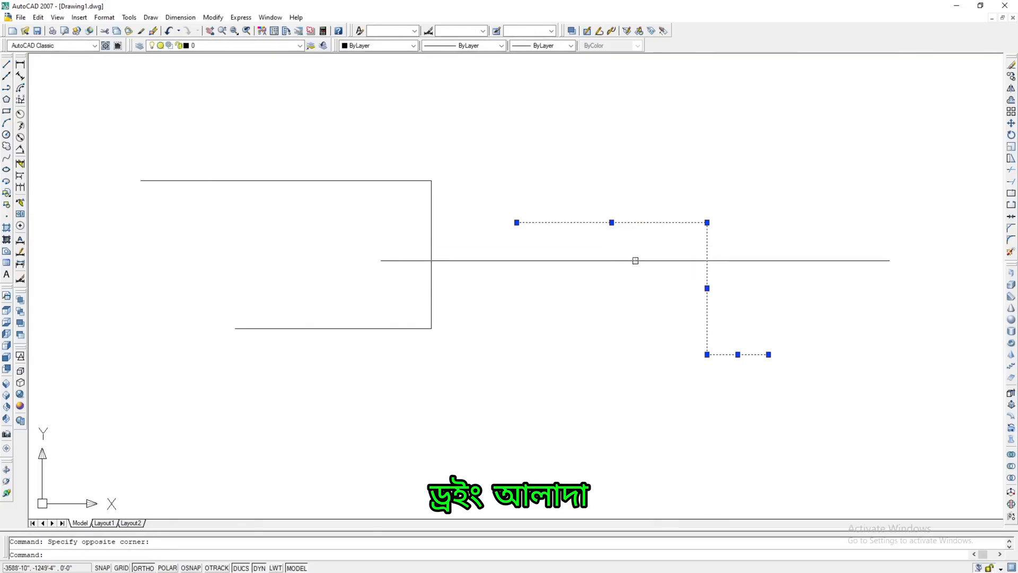
pyautogui.press('Escape')
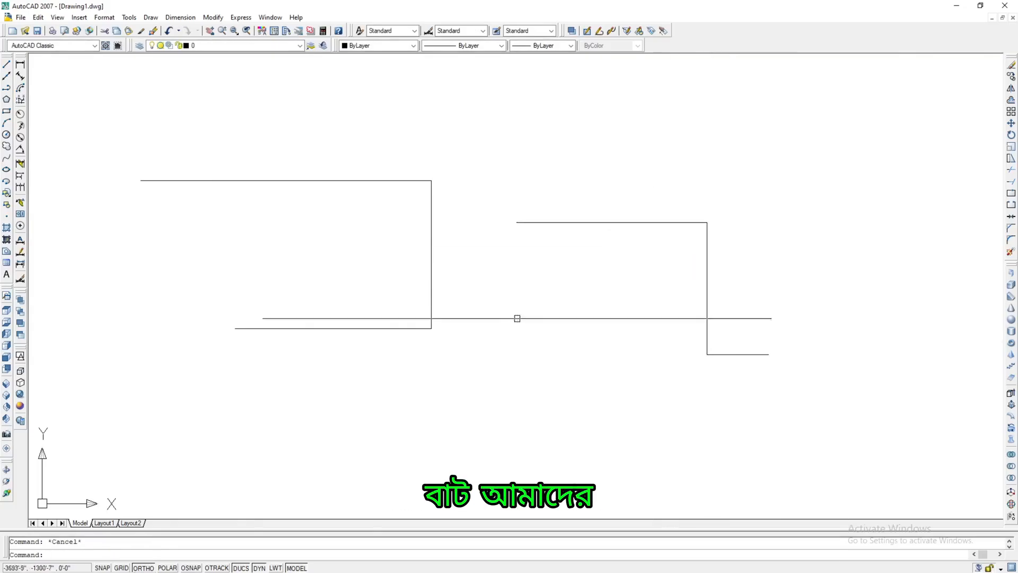
pyautogui.click(330, 329)
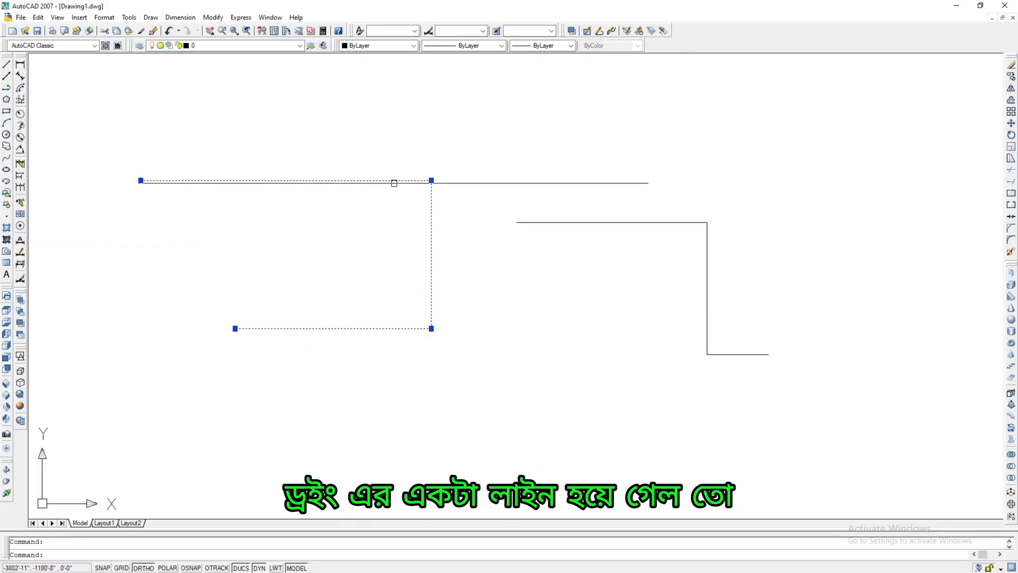
# Erase the polyline and the three connected line segments together.
pyautogui.click(749, 200)
pyautogui.click(838, 95)
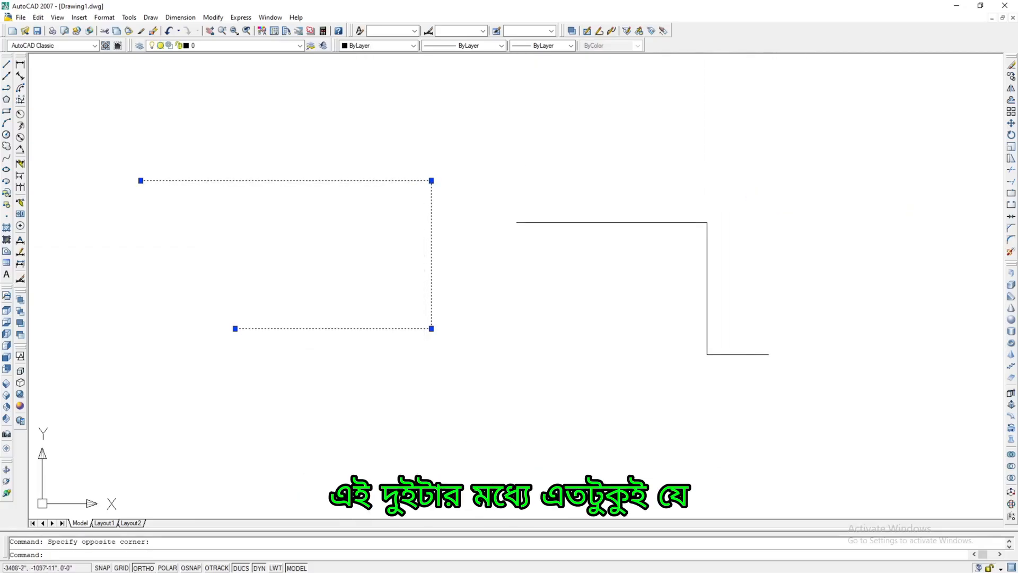
pyautogui.click(869, 91)
pyautogui.click(45, 432)
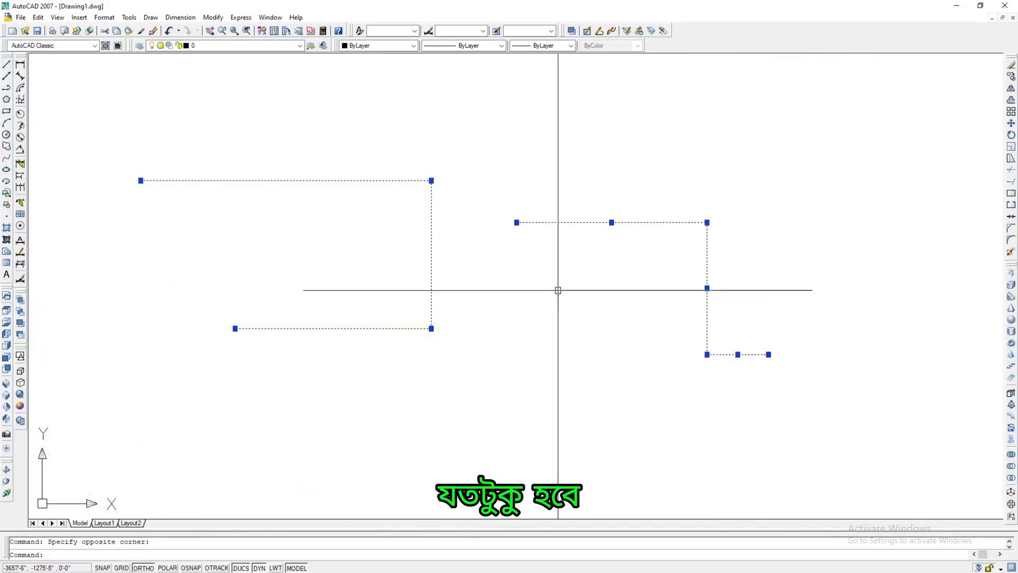
pyautogui.press('Delete')
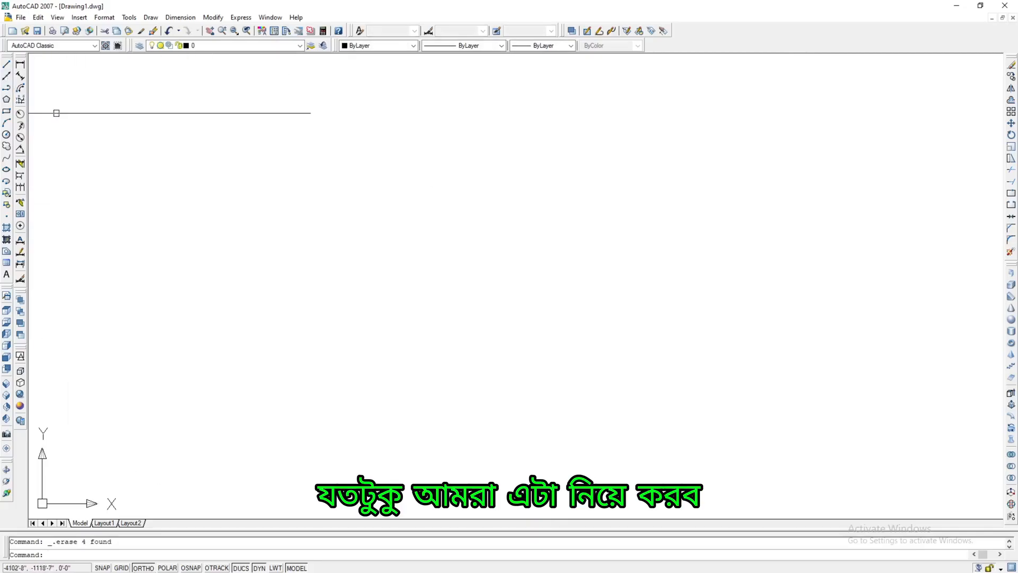
# Draw an open U-shaped polyline running down, right and back up to the starting height.
pyautogui.click(7, 87)
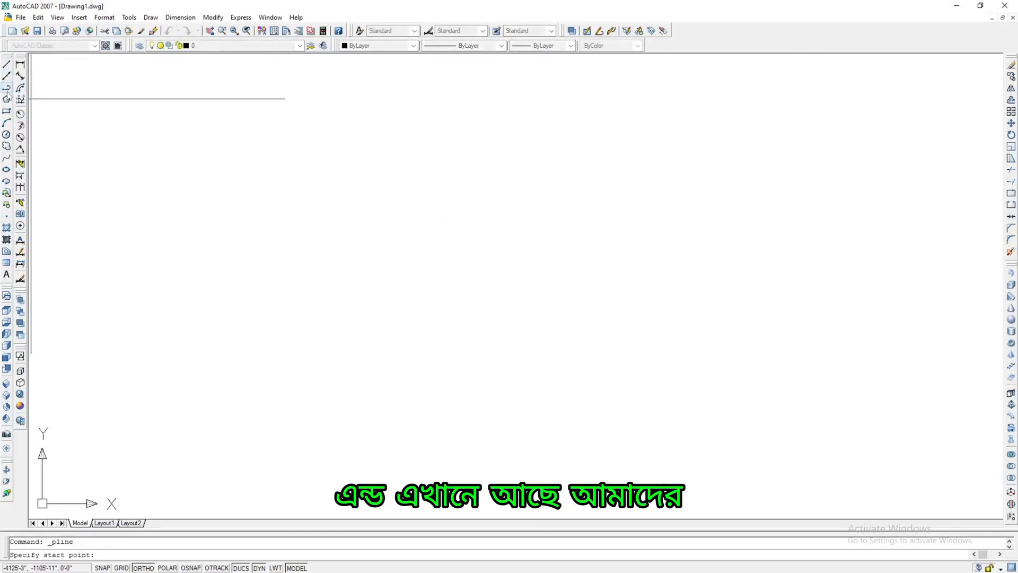
pyautogui.click(185, 164)
pyautogui.click(184, 335)
pyautogui.click(487, 336)
pyautogui.click(438, 165)
pyautogui.press('Return')
pyautogui.click(567, 223)
pyautogui.click(468, 357)
pyautogui.press('Escape')
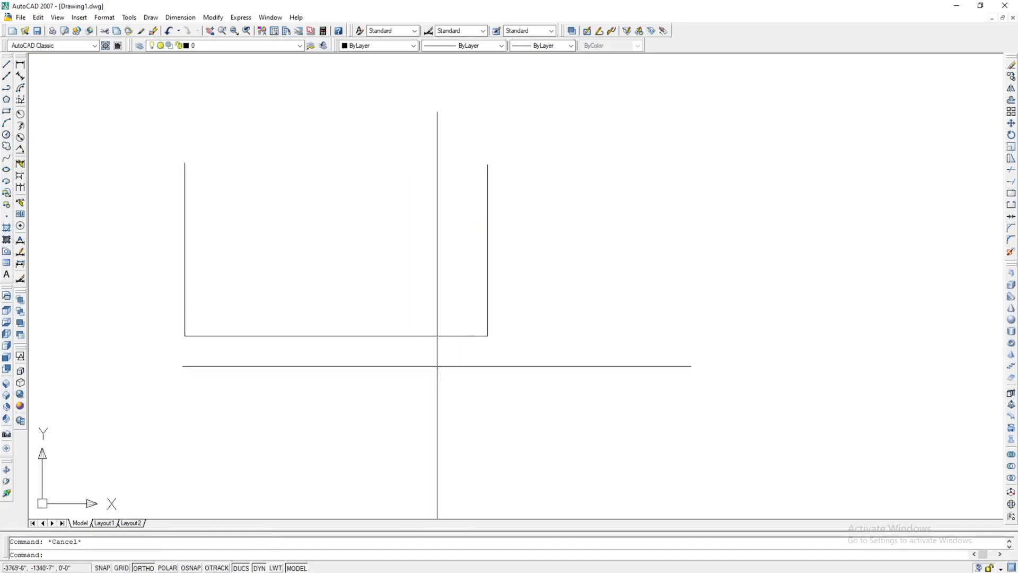
# Erase the U-shaped polyline using a crossing selection.
pyautogui.click(593, 173)
pyautogui.click(87, 377)
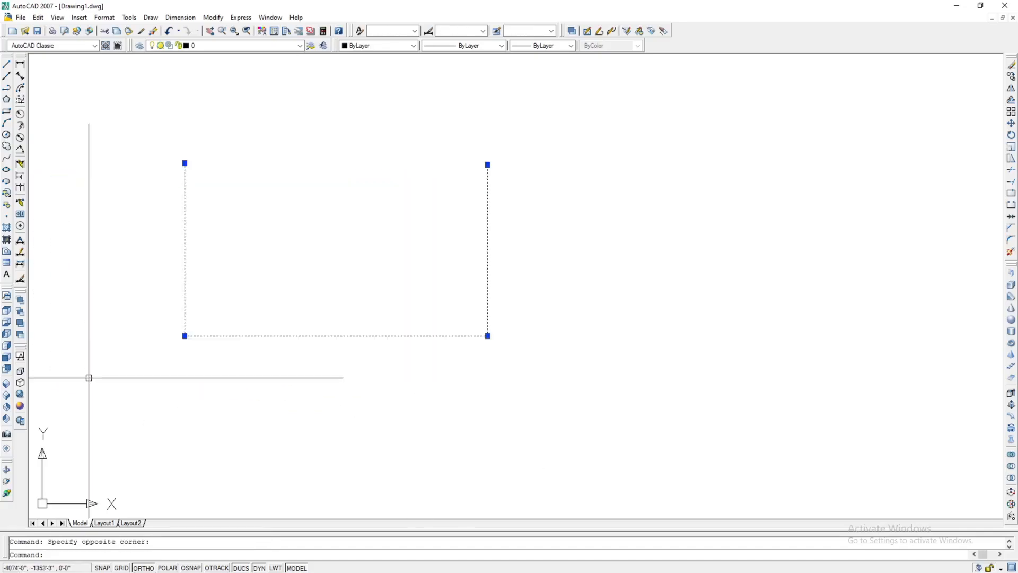
pyautogui.press('Delete')
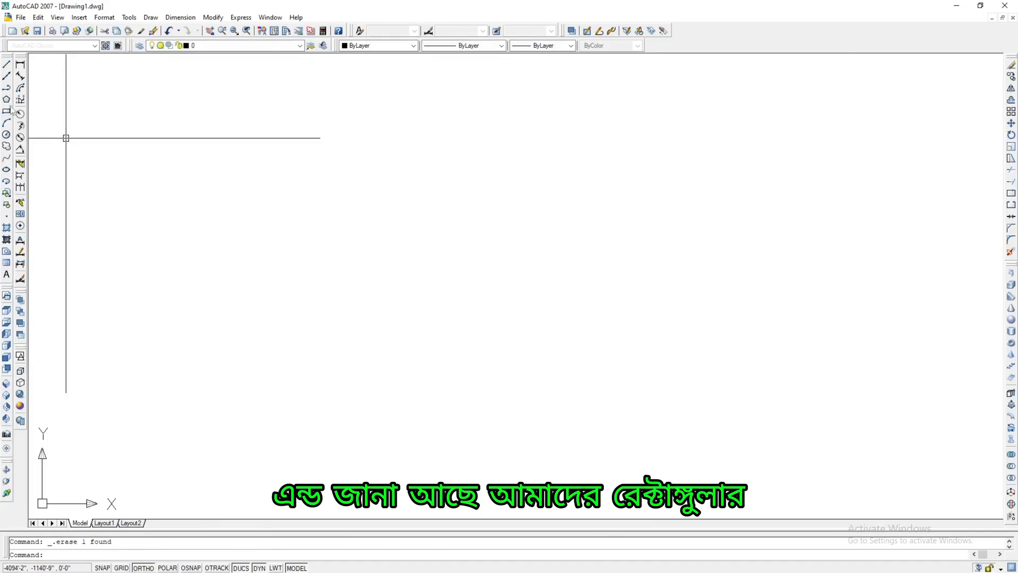
# Draw a large rectangle and a narrower, slightly shorter rectangle to the right of it.
pyautogui.write('rec')
pyautogui.press('Return')
pyautogui.click(199, 166)
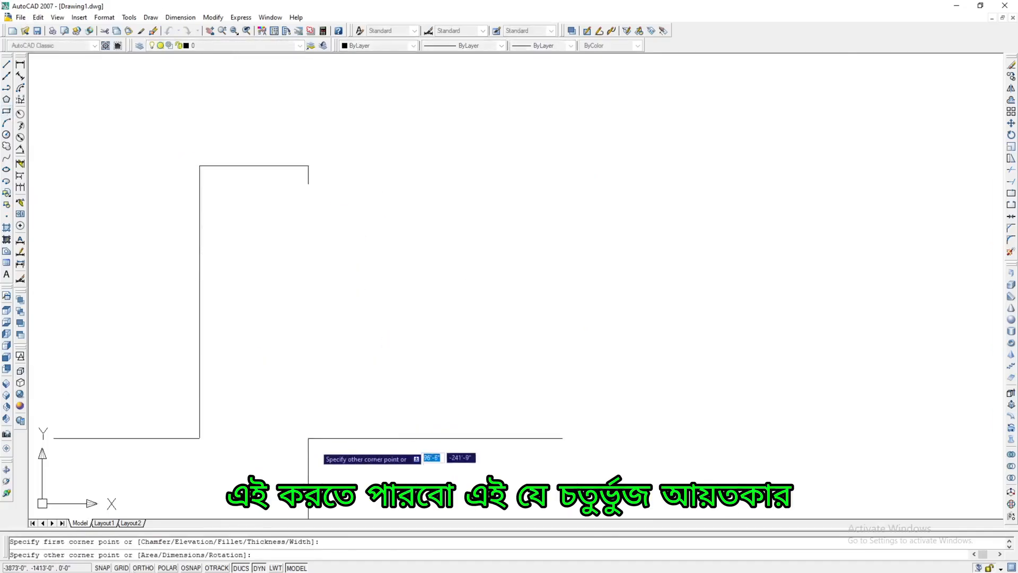
pyautogui.click(572, 443)
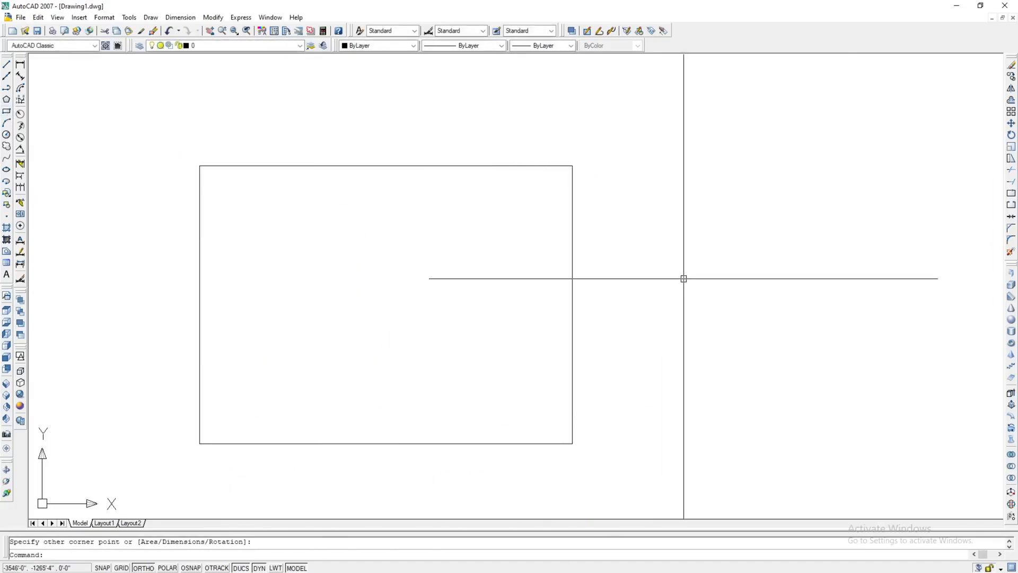
pyautogui.write('rec')
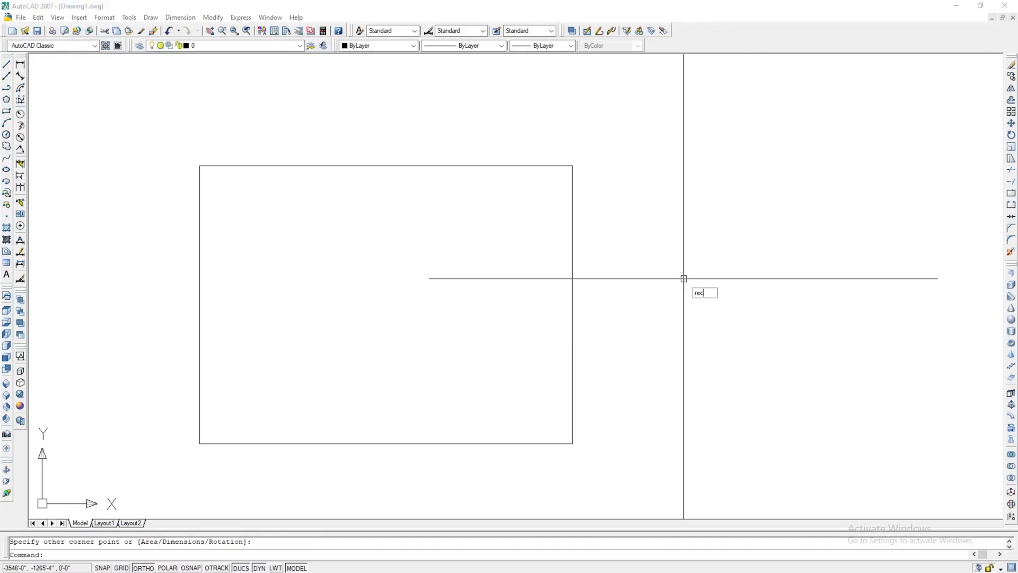
pyautogui.press('Return')
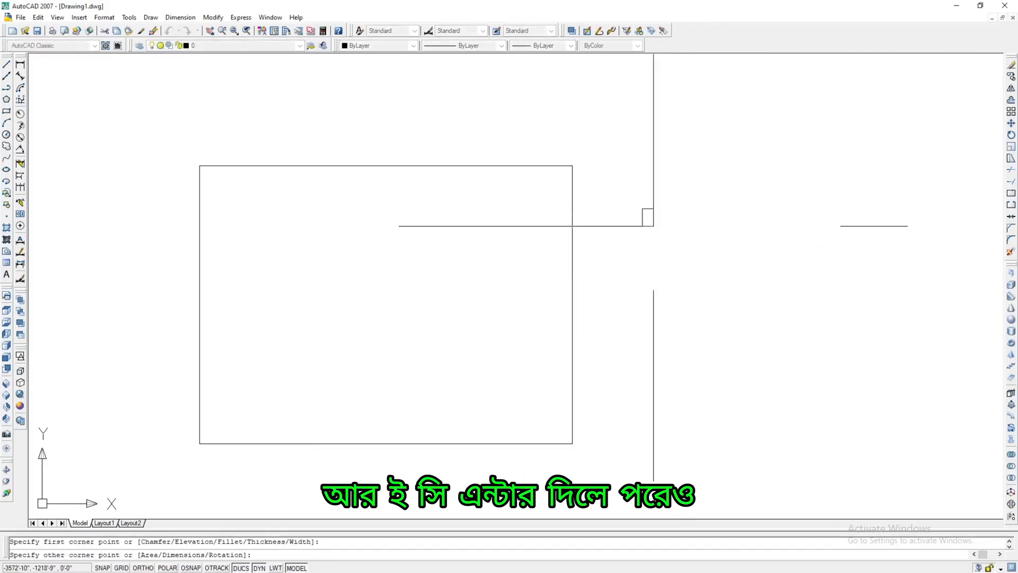
pyautogui.click(757, 442)
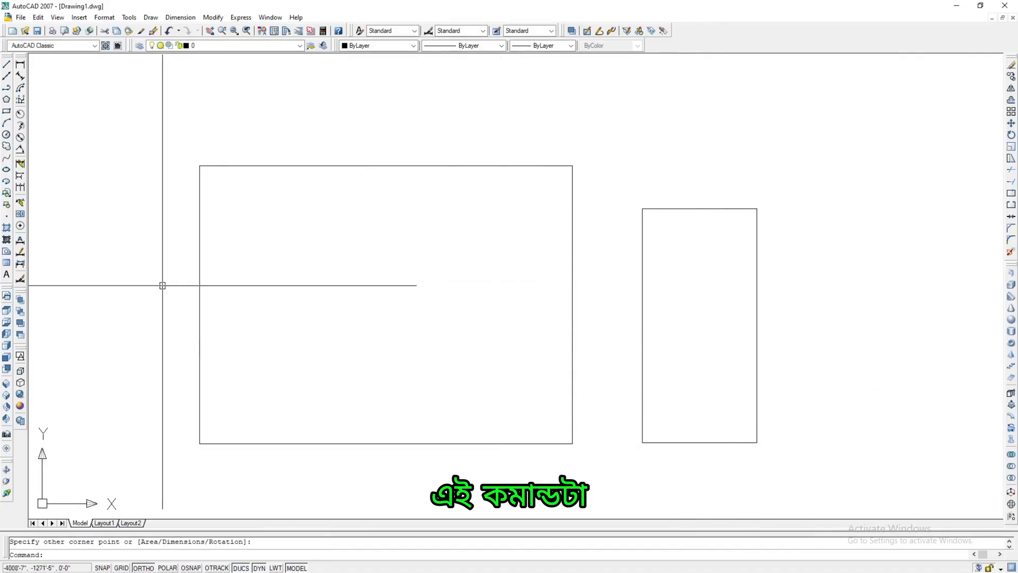
# Select both rectangles together and erase them.
pyautogui.click(950, 118)
pyautogui.press('space')
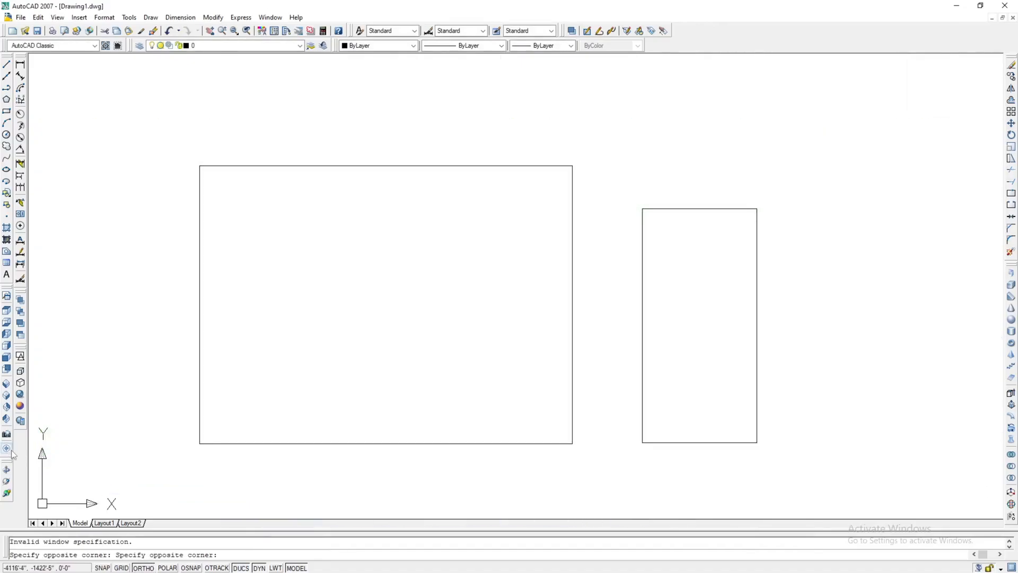
pyautogui.click(469, 387)
pyautogui.press('Delete')
# Draw a small three-point arc bulging downward and to the right, and erase it.
pyautogui.click(6, 122)
pyautogui.click(194, 255)
pyautogui.click(252, 281)
pyautogui.click(255, 208)
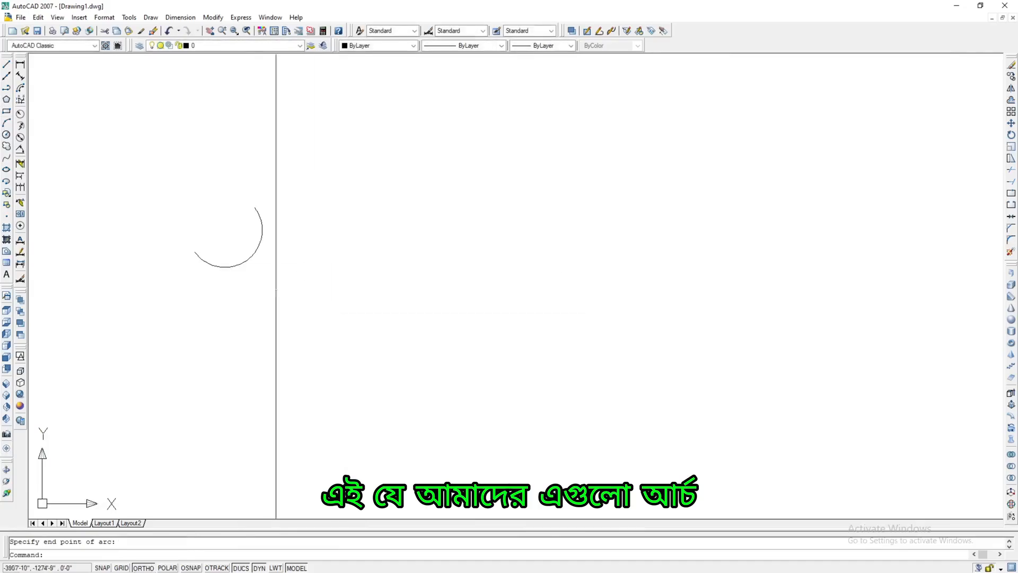
pyautogui.click(293, 191)
pyautogui.click(214, 300)
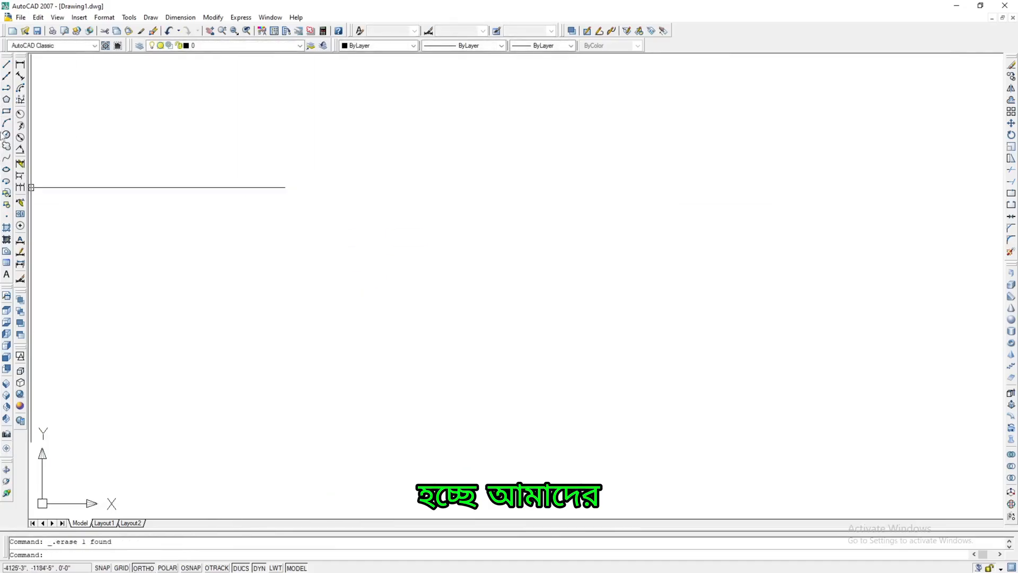
# Draw a circle with a 40-foot radius in the left half of the drawing area.
pyautogui.click(6, 134)
pyautogui.click(287, 291)
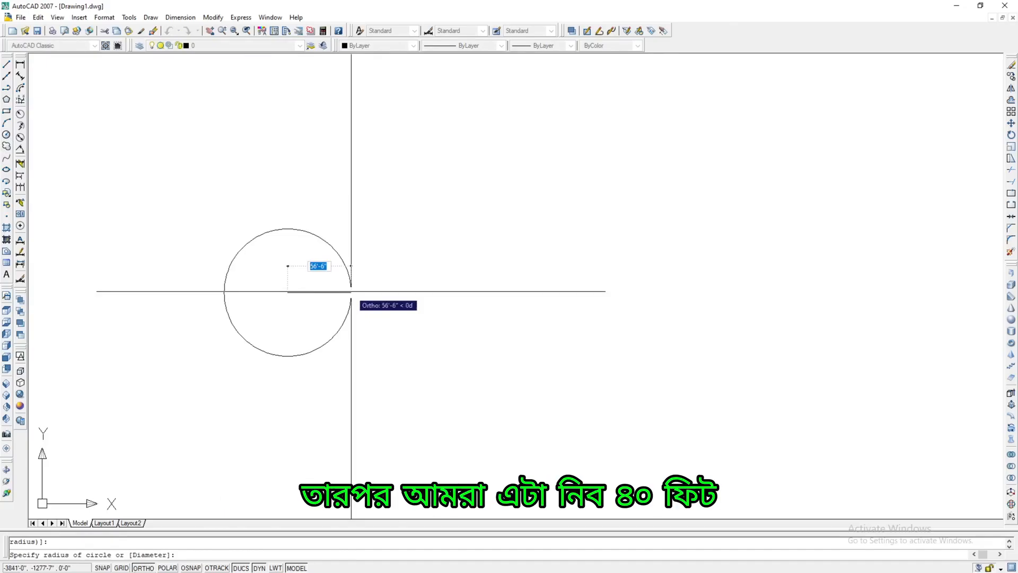
pyautogui.write('4')
pyautogui.press('Return')
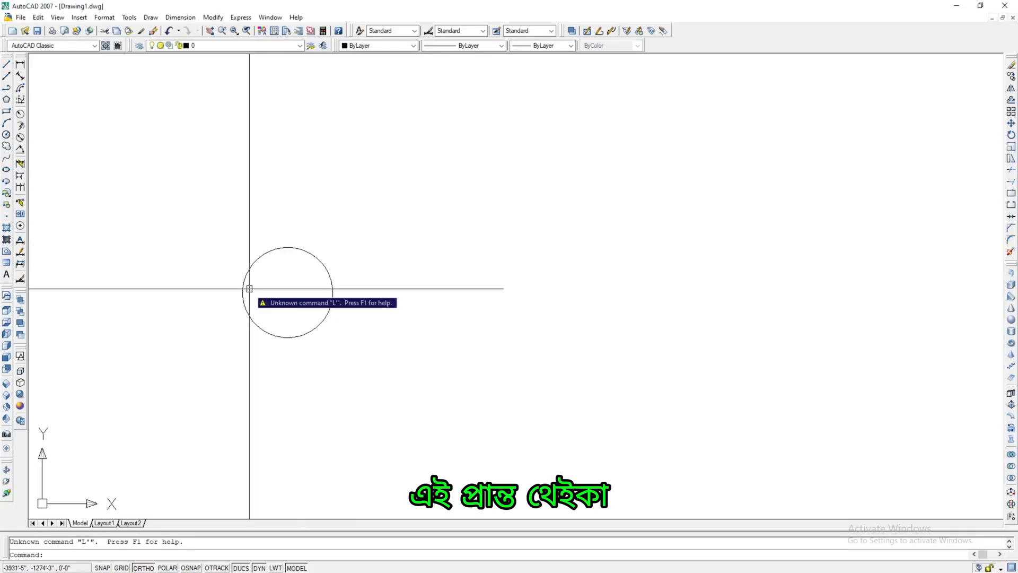
# Draw a horizontal line across the circle from its left edge to its right edge without object snap.
pyautogui.press('Escape')
pyautogui.write('l')
pyautogui.press('Return')
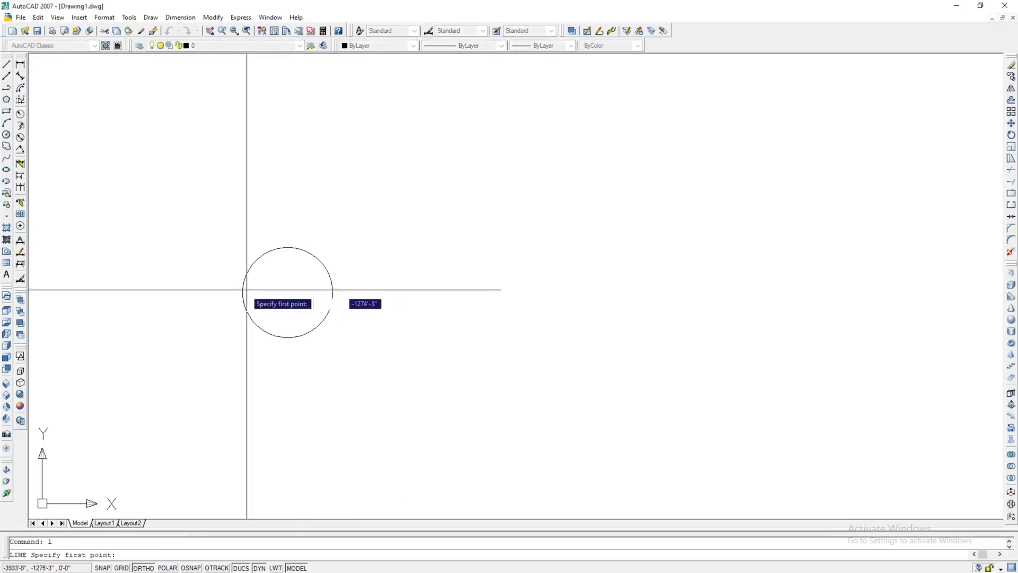
pyautogui.click(242, 295)
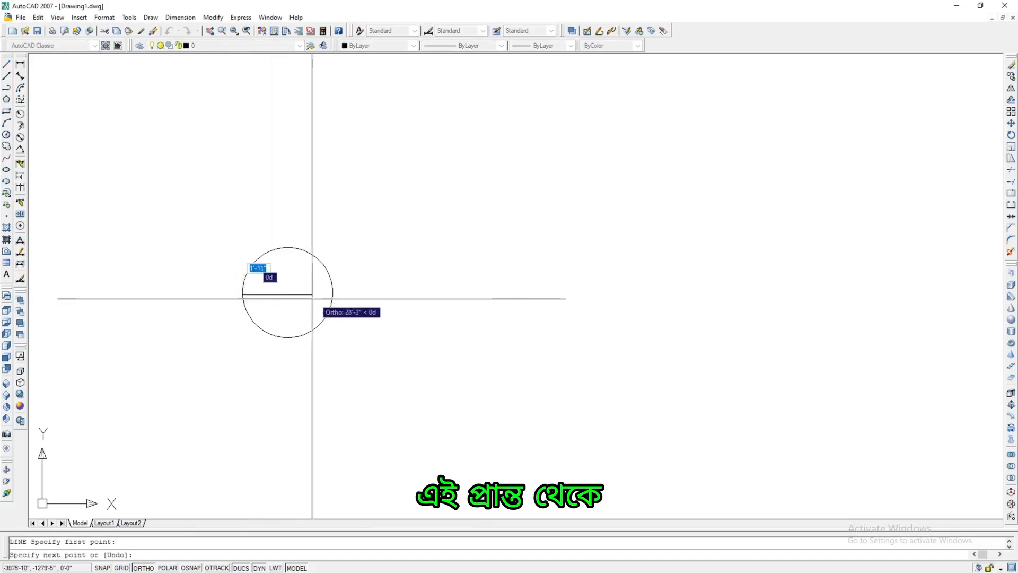
pyautogui.click(334, 295)
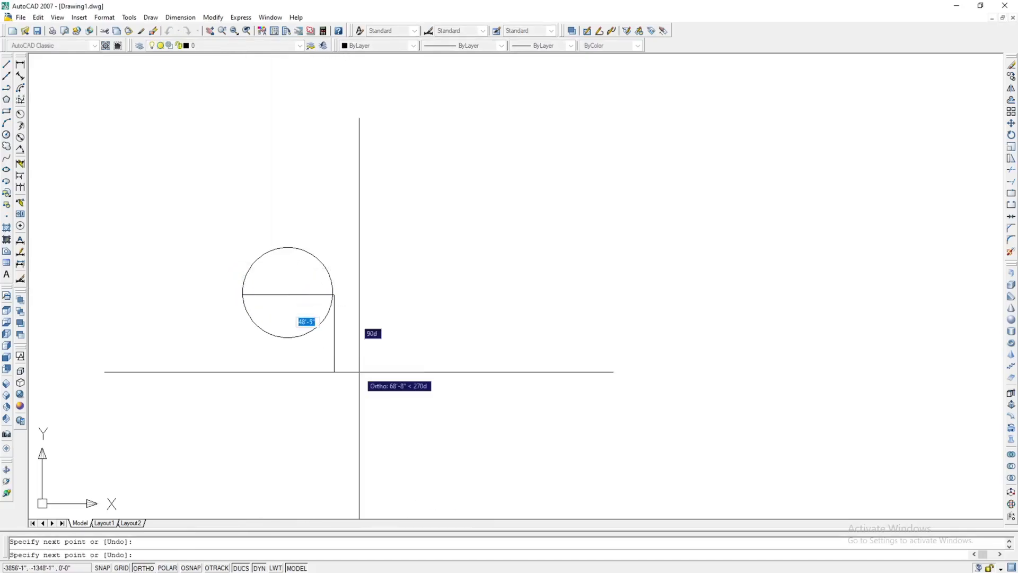
pyautogui.press('Return')
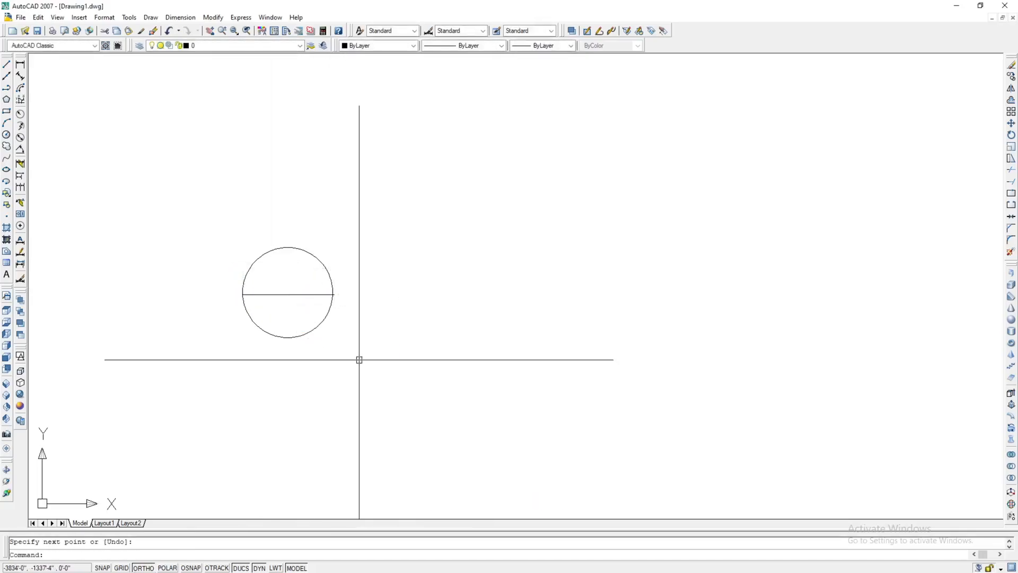
# Turn on object snap and draw a second horizontal line across the circle, snapping to its left and right edges.
pyautogui.write('l')
pyautogui.press('Return')
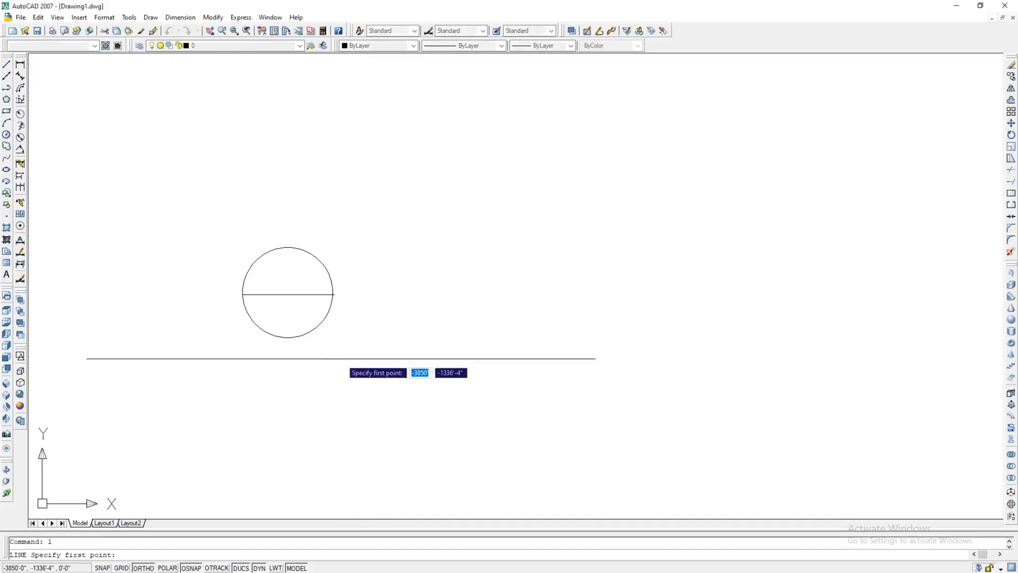
pyautogui.click(243, 292)
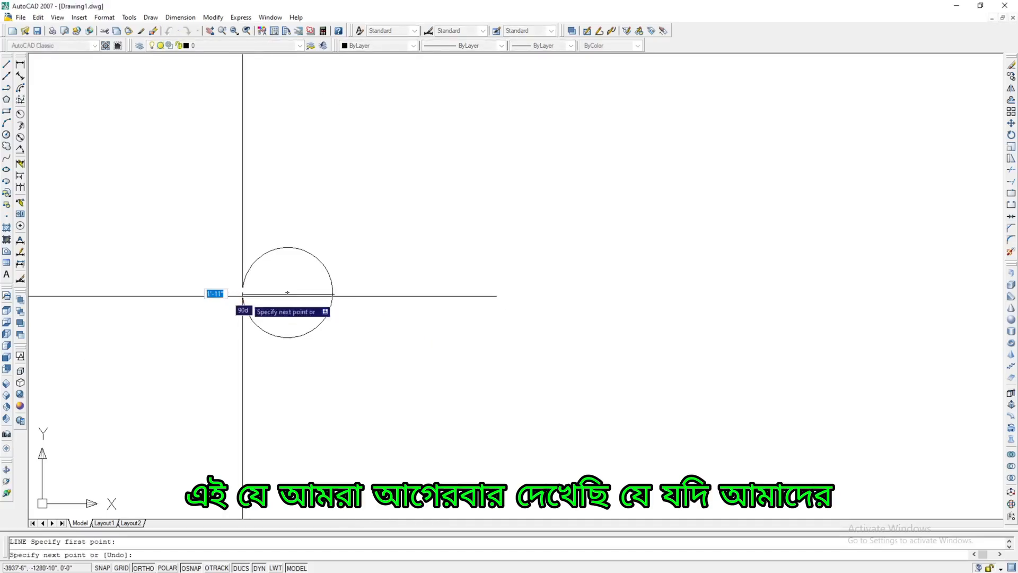
pyautogui.click(334, 293)
pyautogui.press('Return')
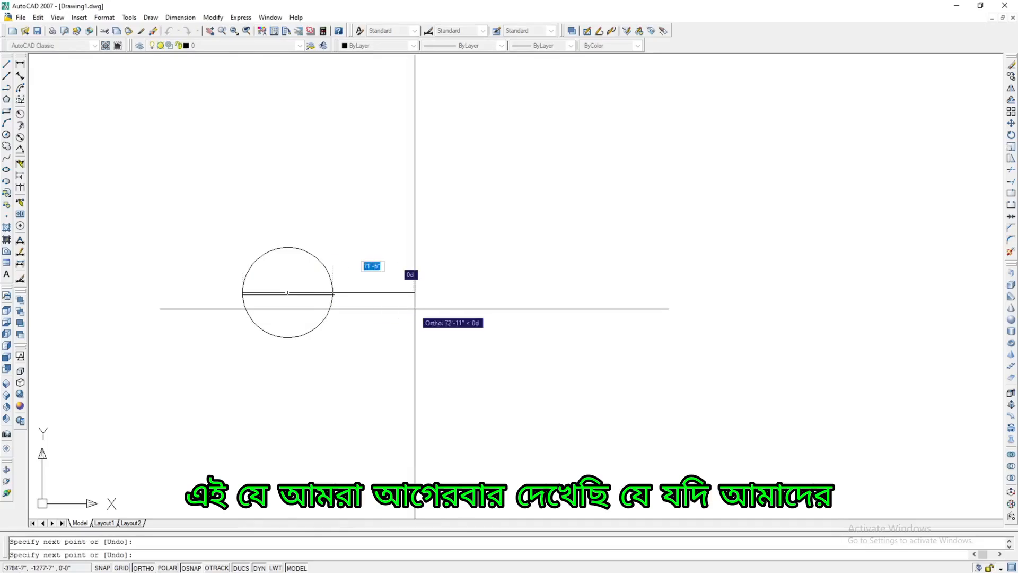
# Erase both horizontal lines inside the circle, leaving the circle in place.
pyautogui.click(341, 287)
pyautogui.click(273, 316)
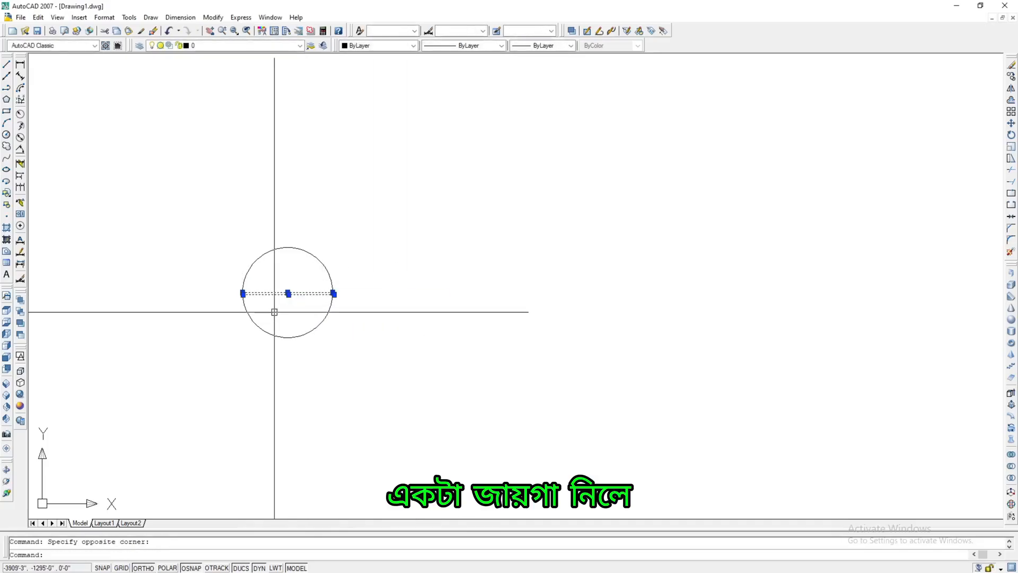
pyautogui.press('Delete')
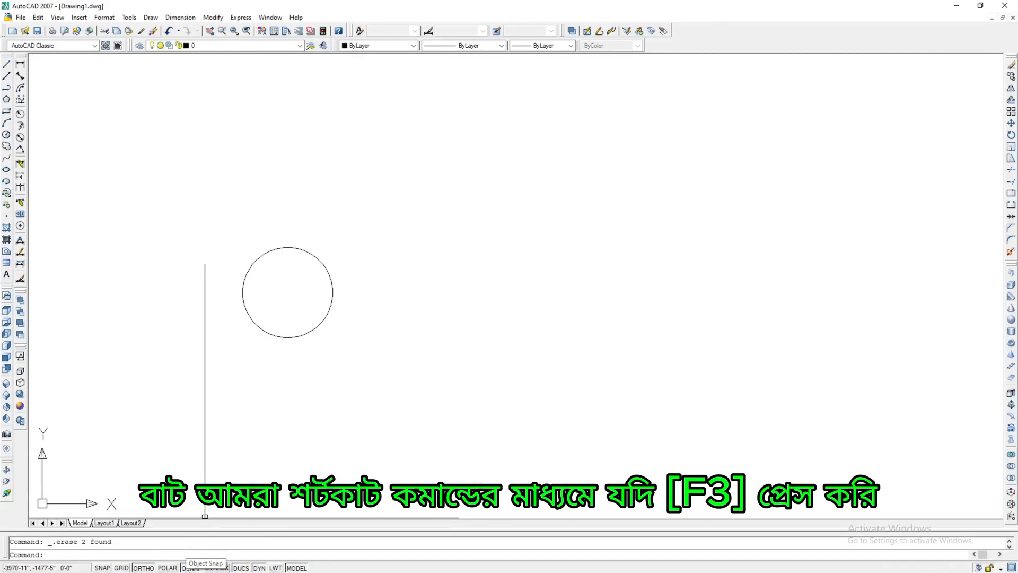
# Open the object snap settings to examine the available snap modes, and close them without changes.
pyautogui.rightClick(188, 568)
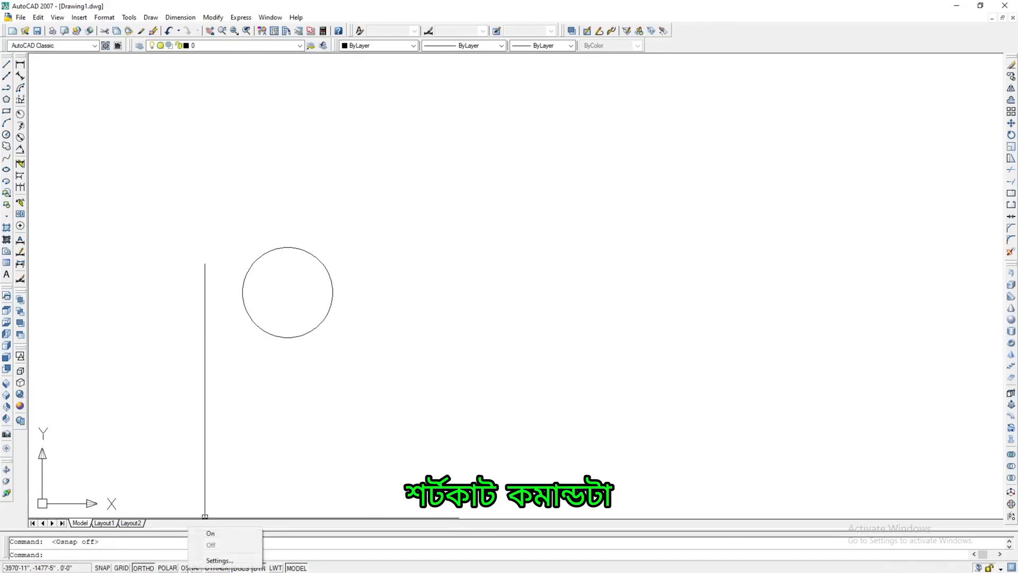
pyautogui.click(217, 560)
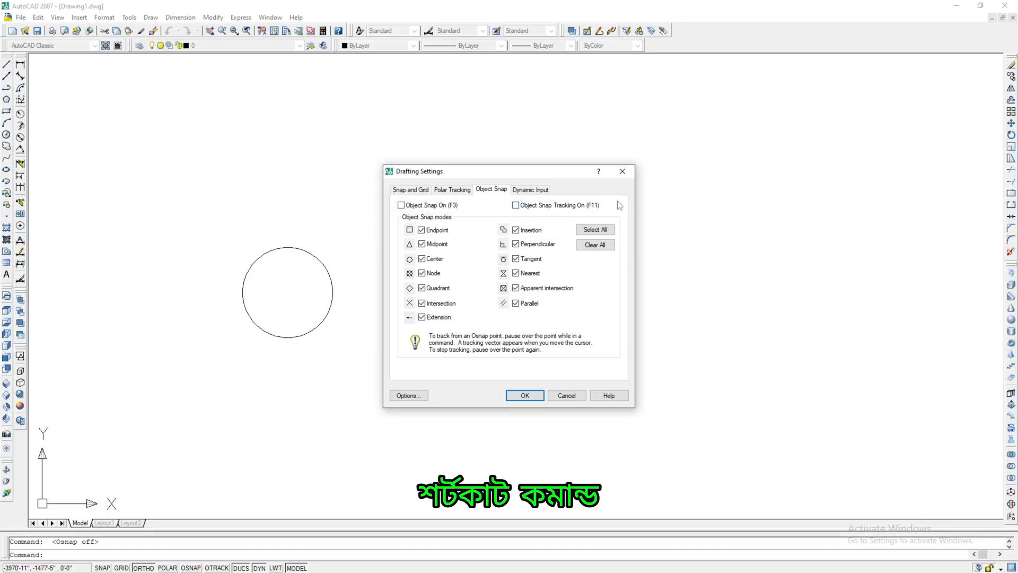
pyautogui.click(623, 171)
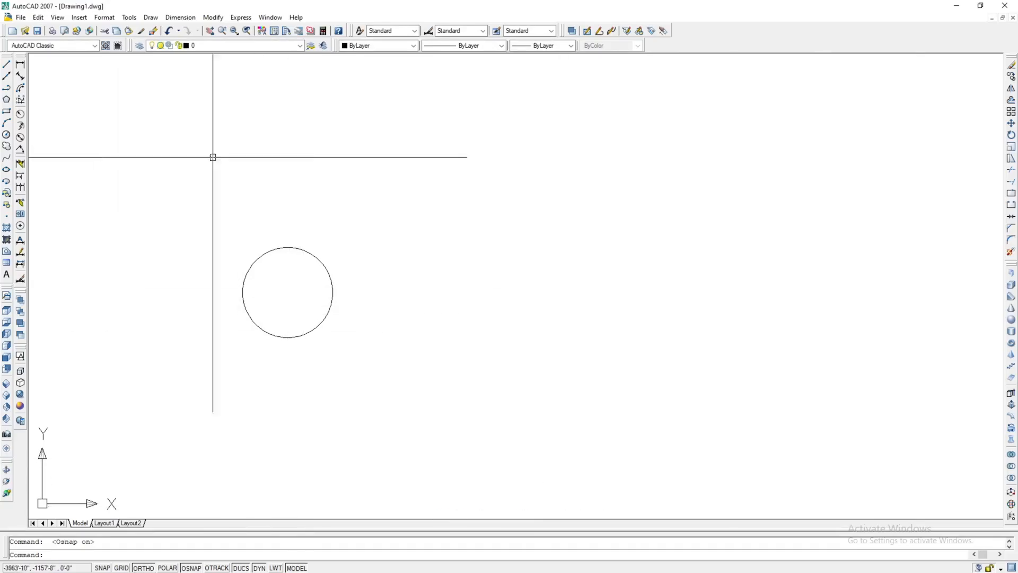
# Try to draw a freehand revision cloud to the right of the circle.
pyautogui.click(6, 145)
pyautogui.click(456, 258)
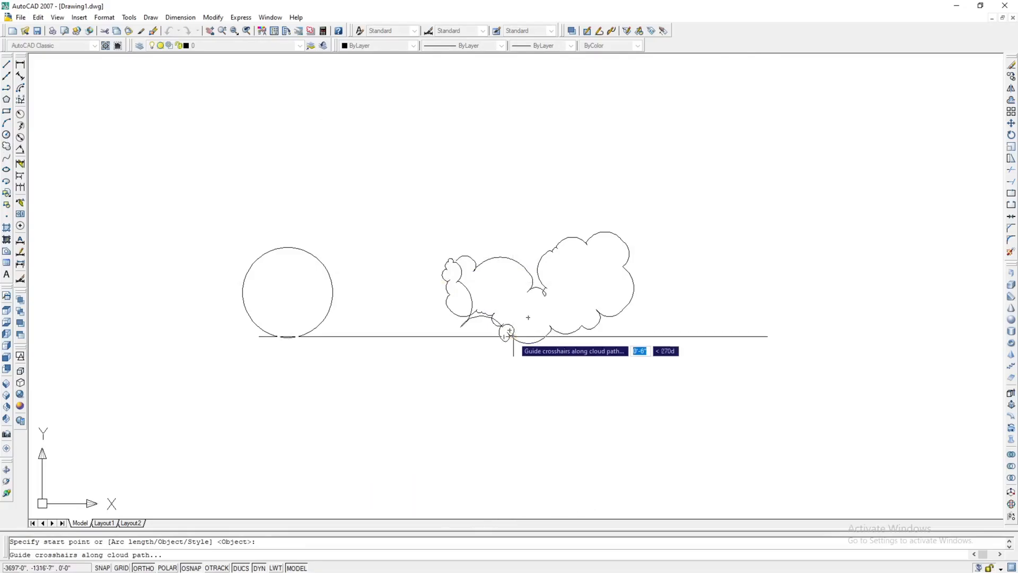
pyautogui.press('Escape')
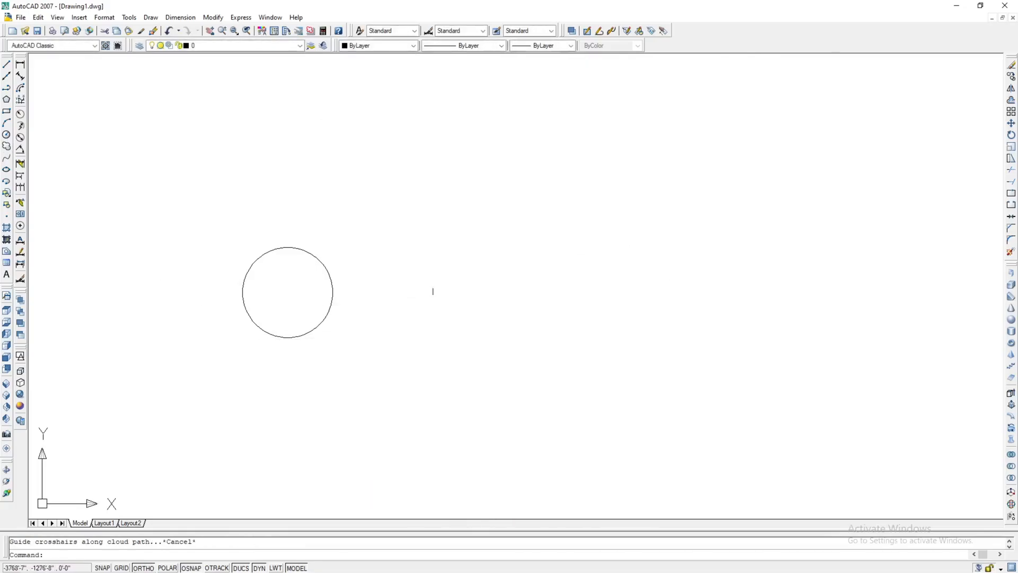
# Start a spline to the right of the circle, turn Ortho off, and finish the curve through several points.
pyautogui.click(9, 159)
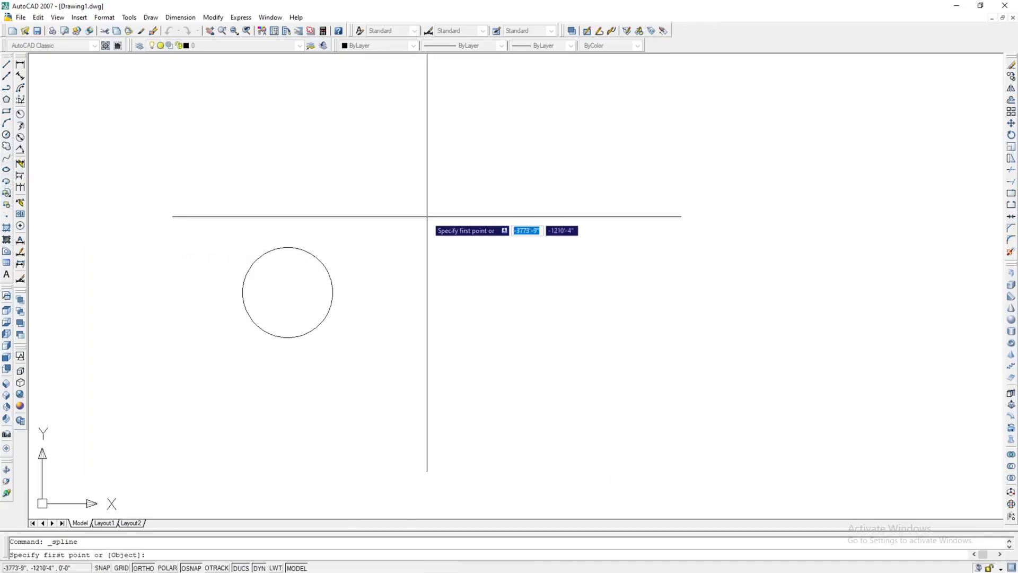
pyautogui.click(421, 241)
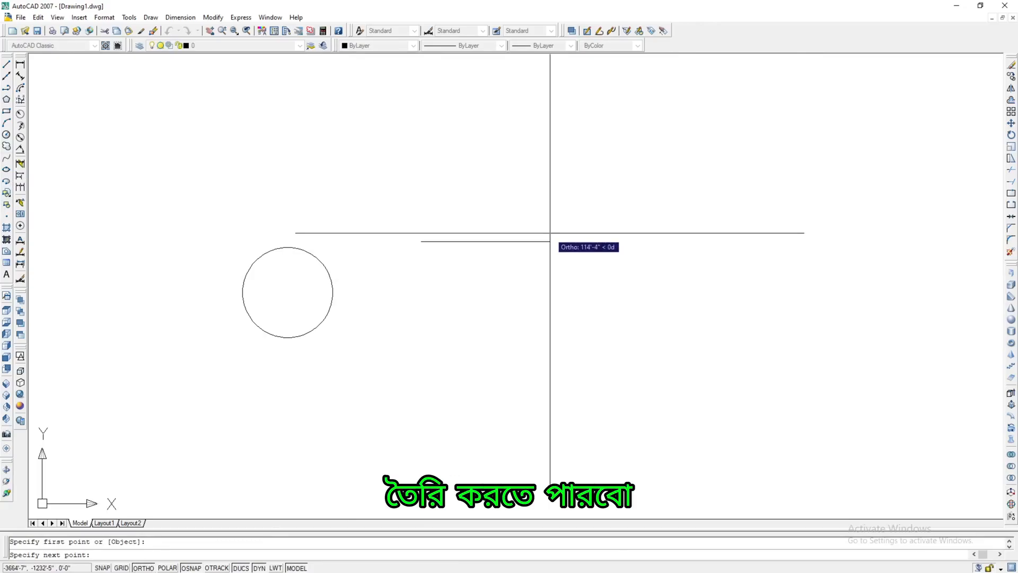
pyautogui.press('F8')
pyautogui.click(527, 218)
pyautogui.click(522, 317)
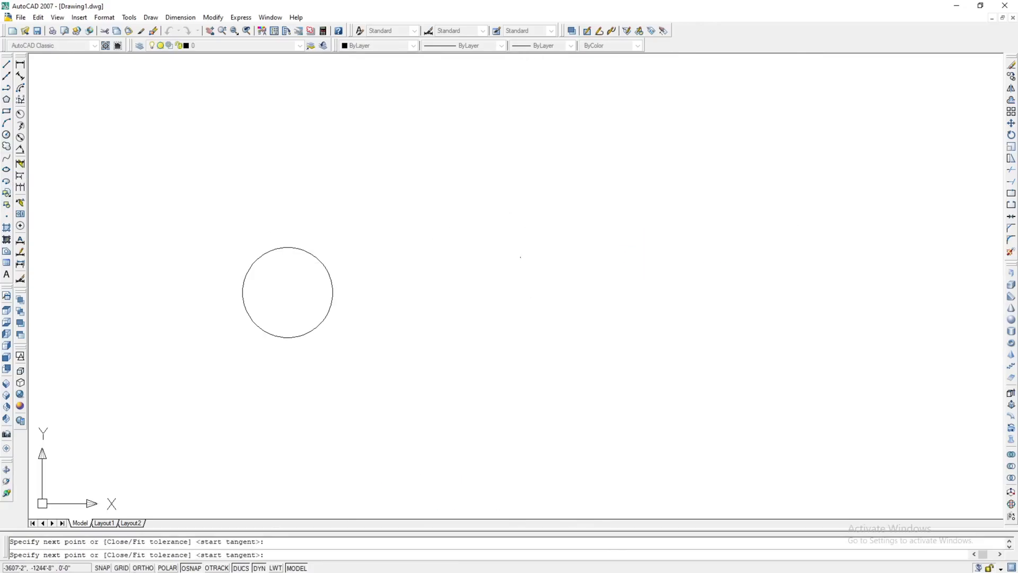
pyautogui.press('Return')
pyautogui.click(593, 295)
pyautogui.click(530, 258)
# Erase the circle and the spline together.
pyautogui.click(693, 151)
pyautogui.click(133, 374)
pyautogui.press('Delete')
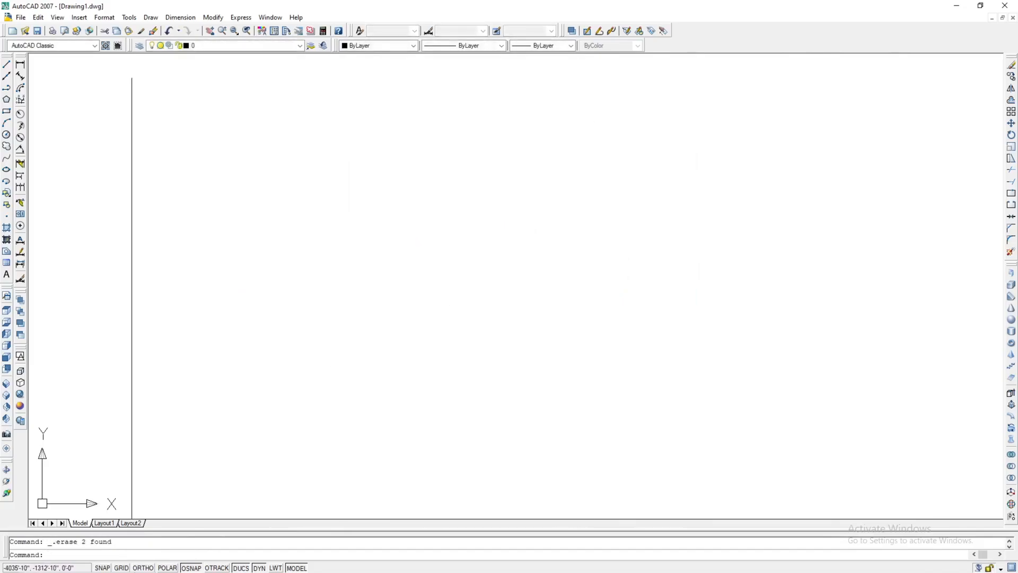
# Try to draw an elliptical arc by picking its axis endpoints, the other axis distance and the arc angles.
pyautogui.click(6, 181)
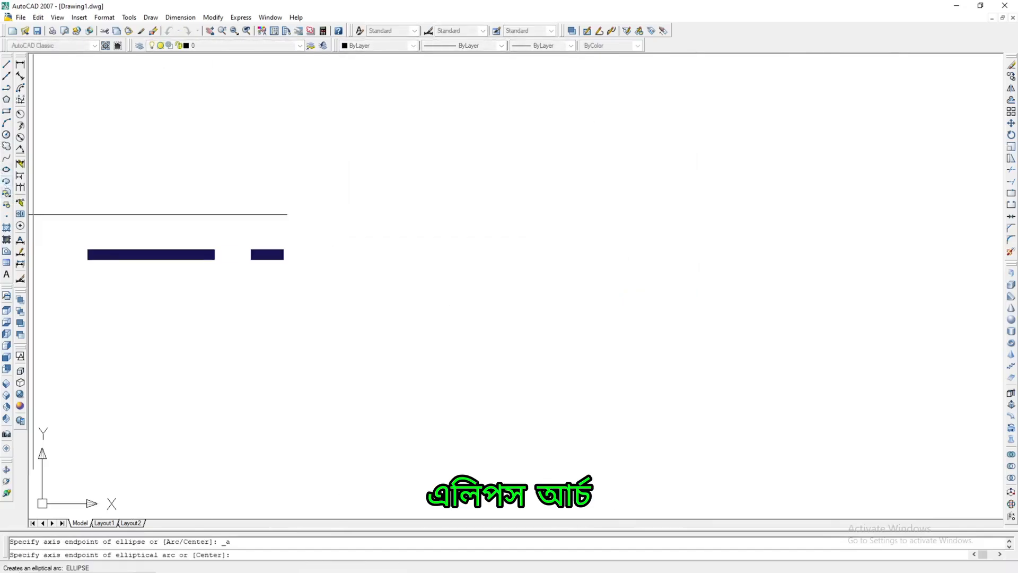
pyautogui.click(257, 289)
pyautogui.click(343, 279)
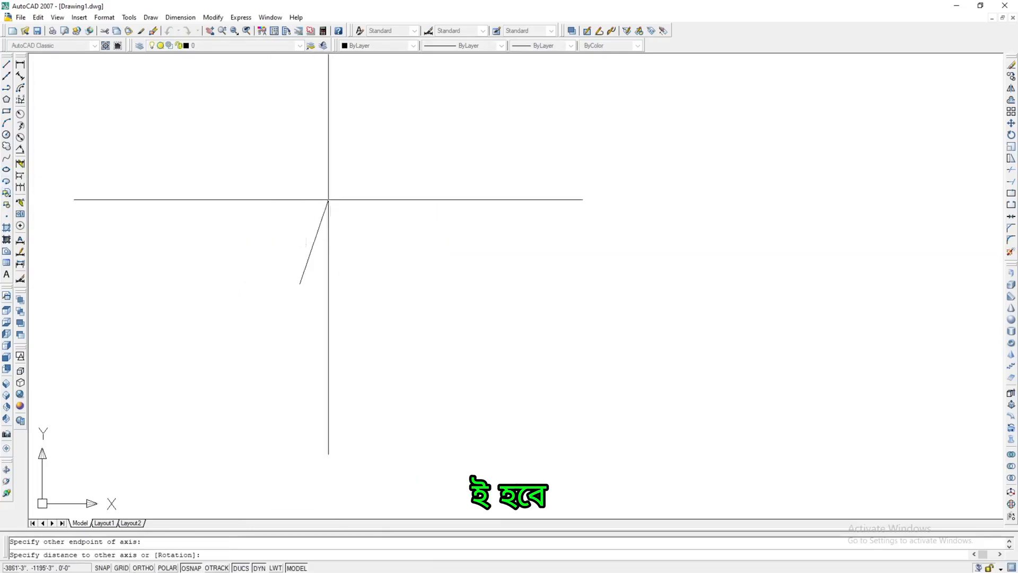
pyautogui.click(416, 281)
pyautogui.click(473, 368)
pyautogui.press('Return')
pyautogui.press('Escape')
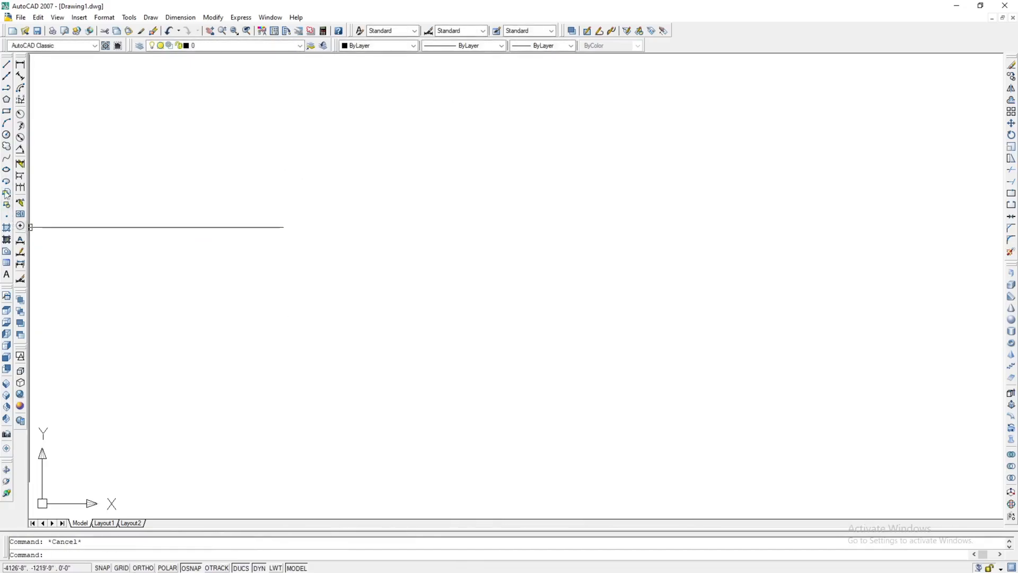
# Draw an elliptical arc by picking both axis endpoints, the other axis distance and the start angle, with 2' as the end angle.
pyautogui.click(6, 192)
pyautogui.click(195, 227)
pyautogui.click(320, 238)
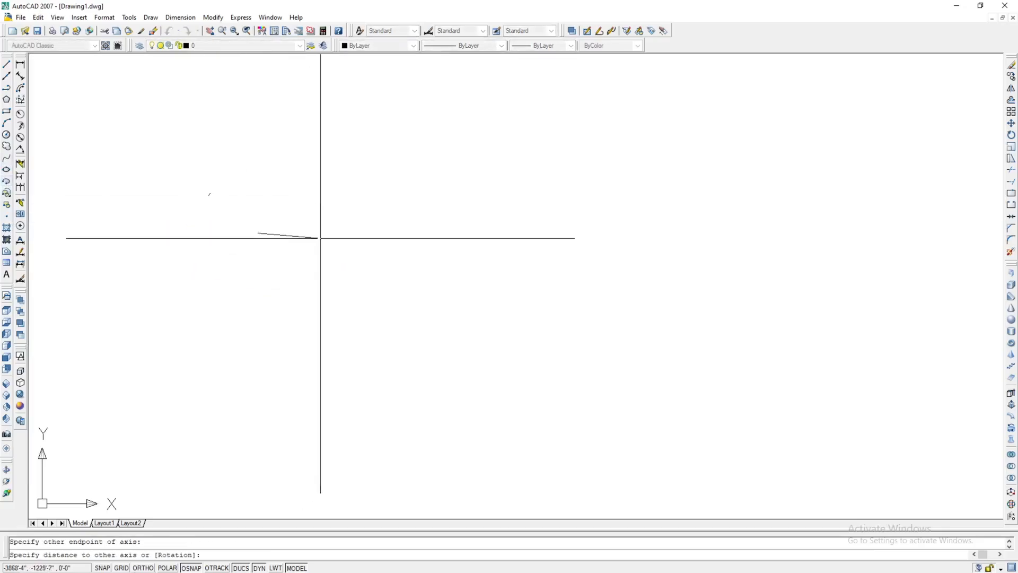
pyautogui.click(309, 304)
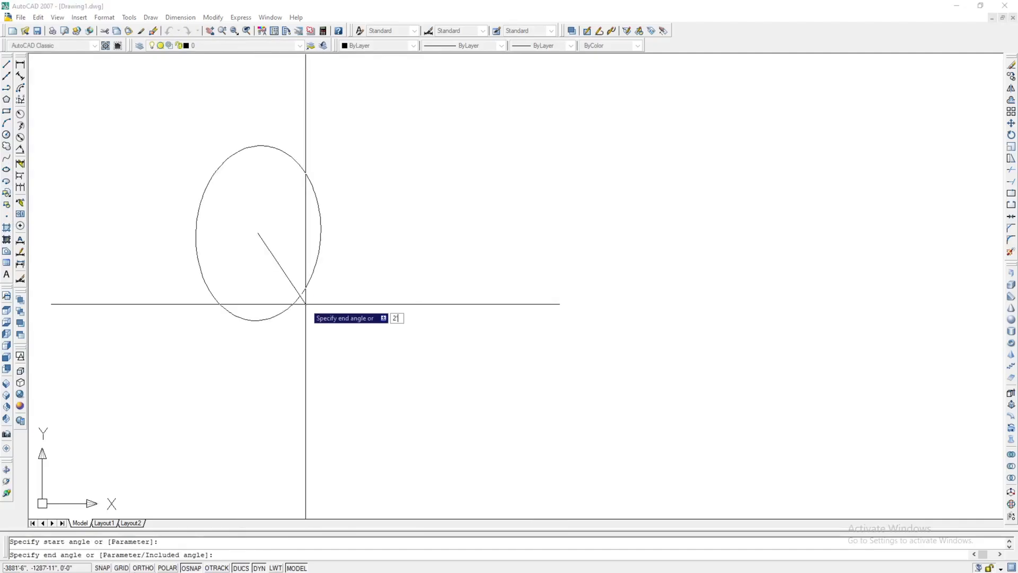
pyautogui.press('Return')
pyautogui.scroll(3, 281, 274)
pyautogui.scroll(-4, 280, 286)
pyautogui.scroll(3, 199, 176)
# Erase the elliptical arc.
pyautogui.click(384, 111)
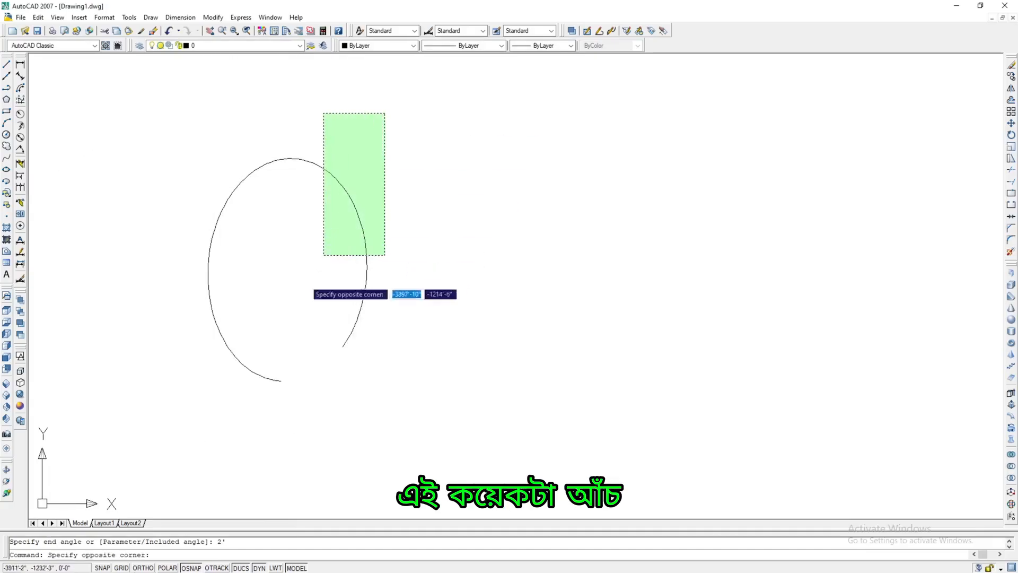
pyautogui.click(164, 405)
pyautogui.press('Delete')
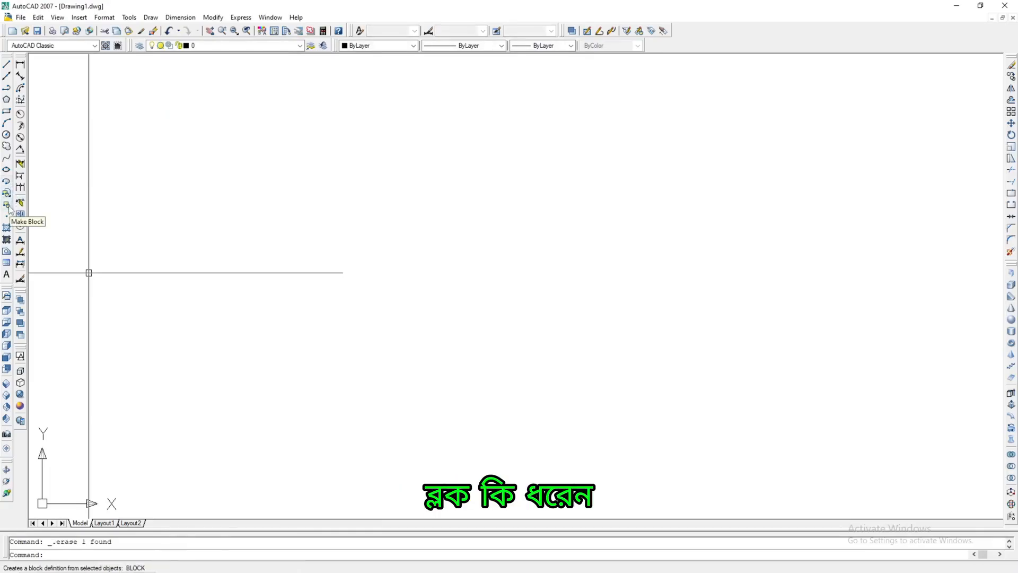
# Draw an open four-sided outline from four connected line segments, leaving a gap at its upper-left corner.
pyautogui.write('l')
pyautogui.press('Return')
pyautogui.click(281, 243)
pyautogui.click(477, 245)
pyautogui.click(465, 369)
pyautogui.click(280, 395)
pyautogui.click(277, 335)
pyautogui.press('Return')
pyautogui.click(513, 186)
pyautogui.click(410, 234)
pyautogui.click(401, 254)
pyautogui.click(422, 209)
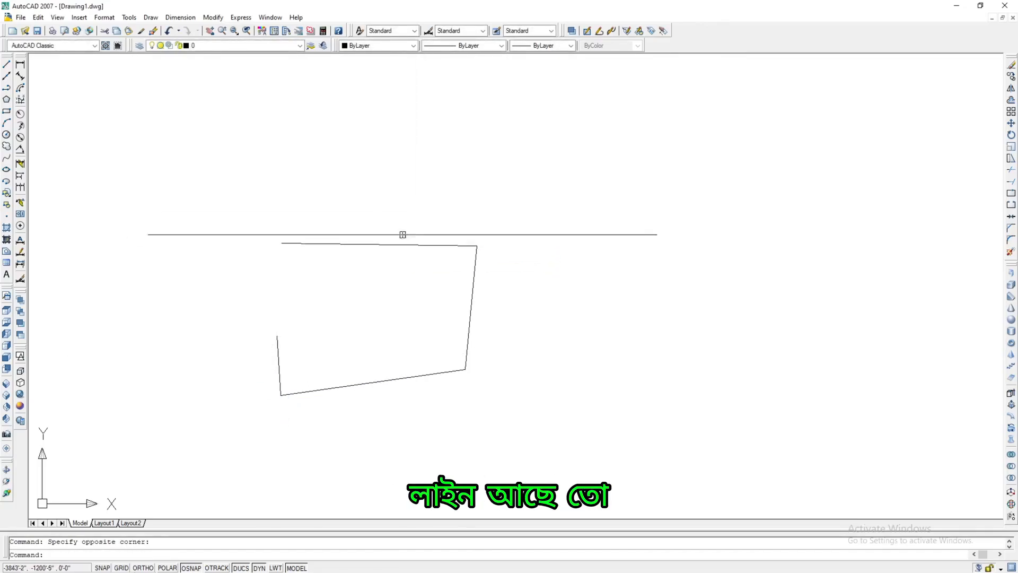
# Combine the four line segments into a block named "ish".
pyautogui.click(564, 187)
pyautogui.click(214, 444)
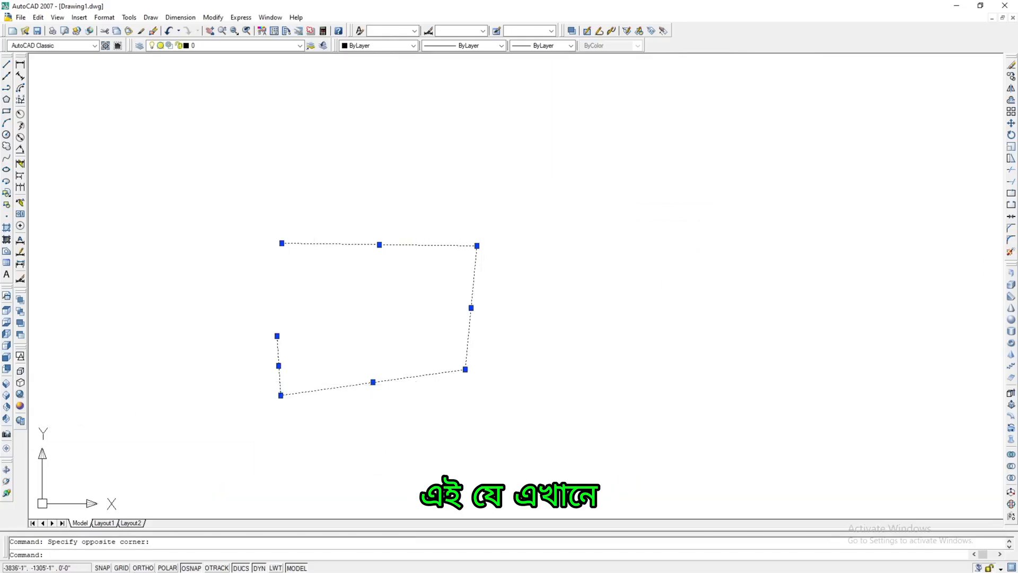
pyautogui.click(7, 206)
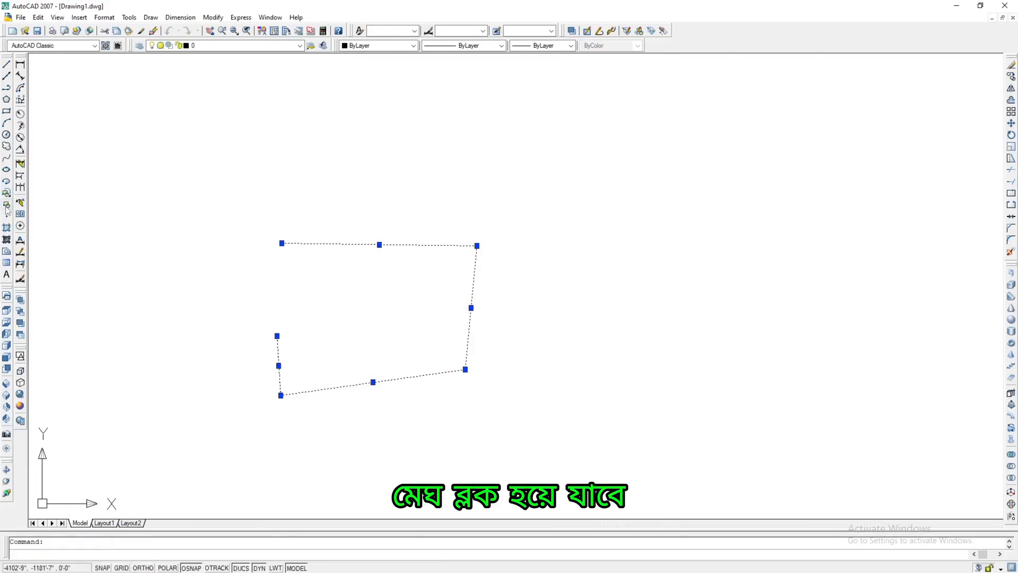
pyautogui.write('ish')
pyautogui.press('Return')
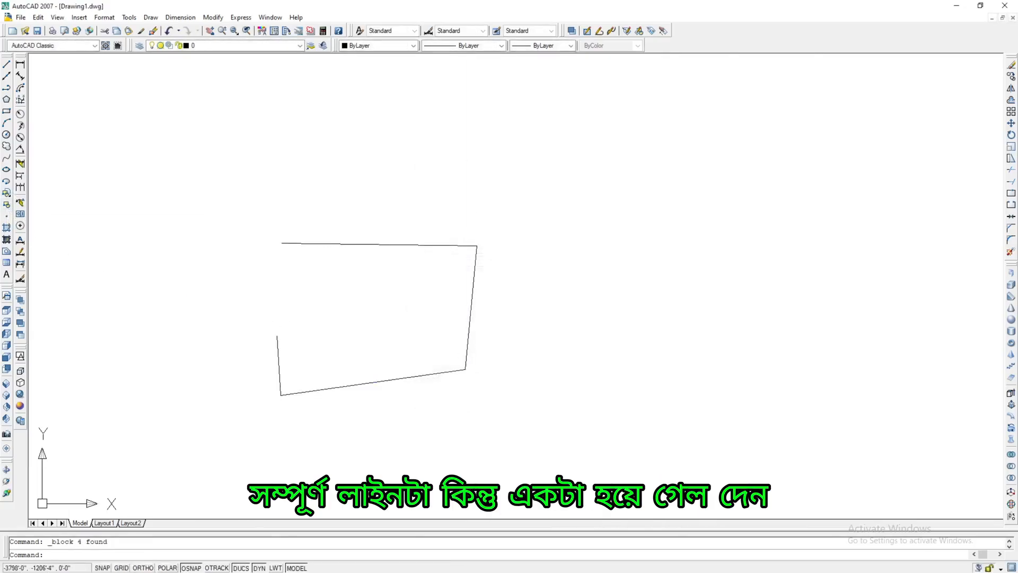
# Explode the four-sided block into separate lines.
pyautogui.write('c')
pyautogui.click(498, 225)
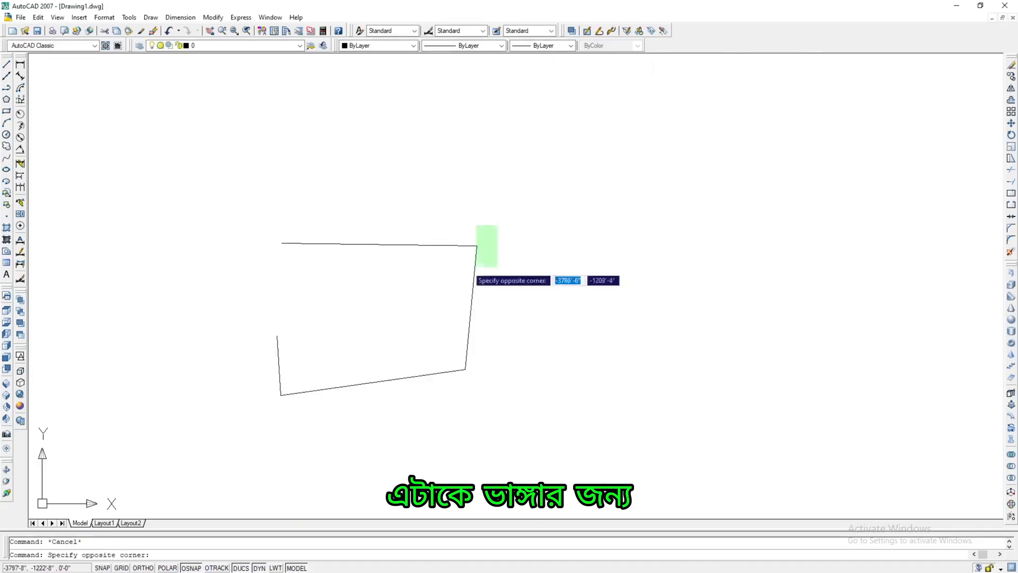
pyautogui.click(255, 422)
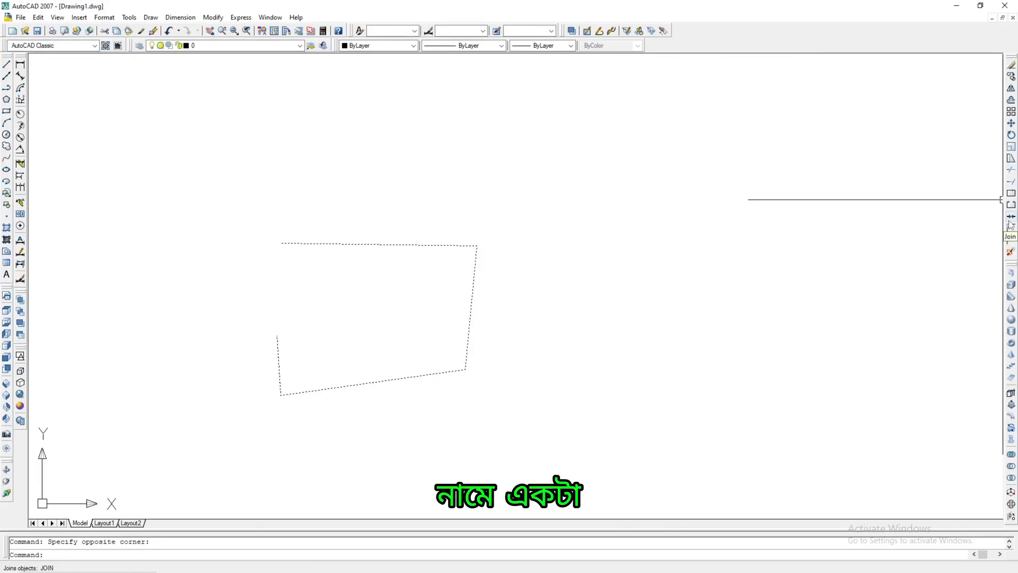
pyautogui.click(1009, 253)
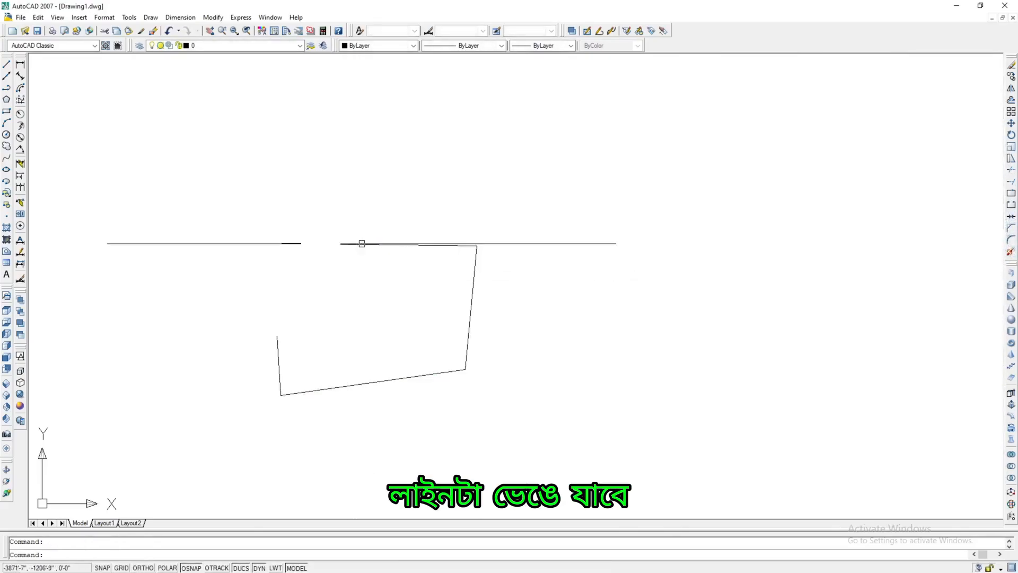
# Combine the four separate lines into another block, this one named "hjghj".
pyautogui.click(555, 170)
pyautogui.click(258, 411)
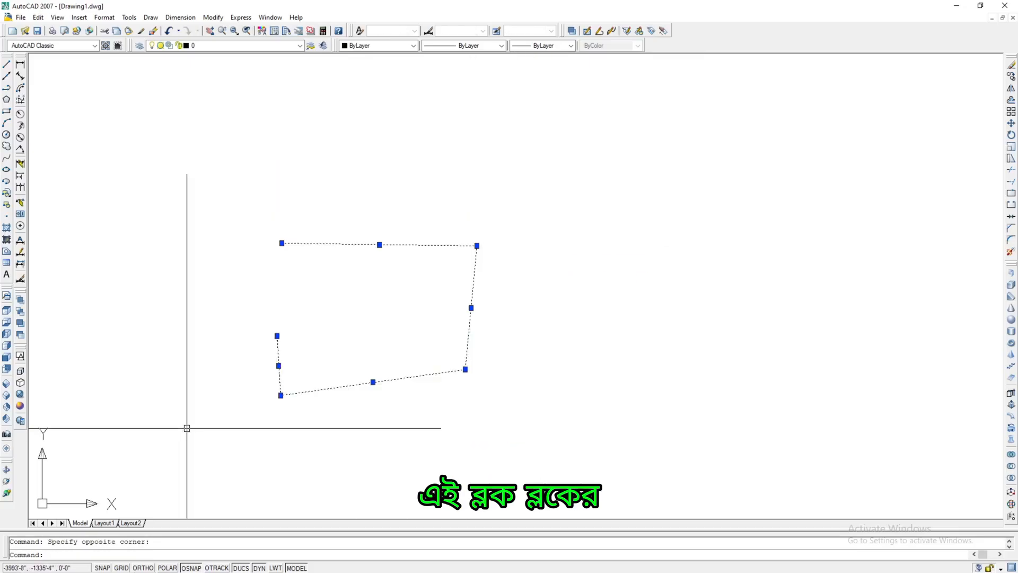
pyautogui.write('b')
pyautogui.press('Return')
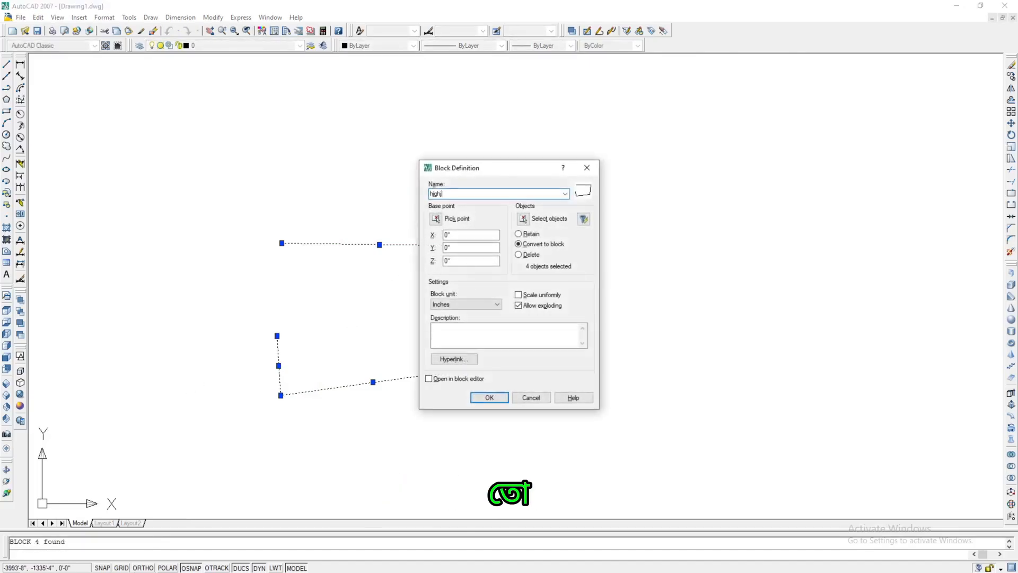
pyautogui.write('hjghj')
pyautogui.press('Return')
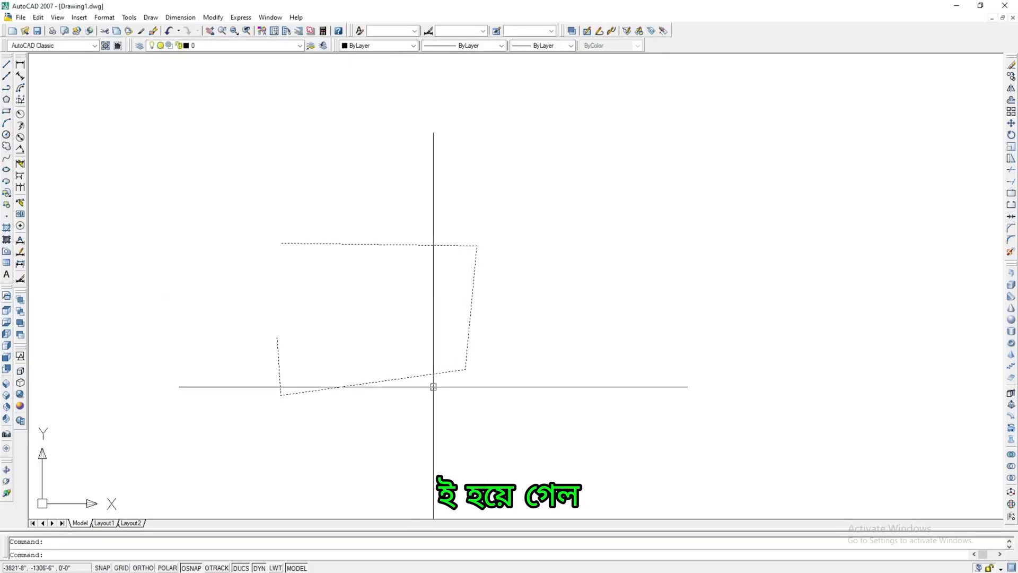
pyautogui.press('Escape')
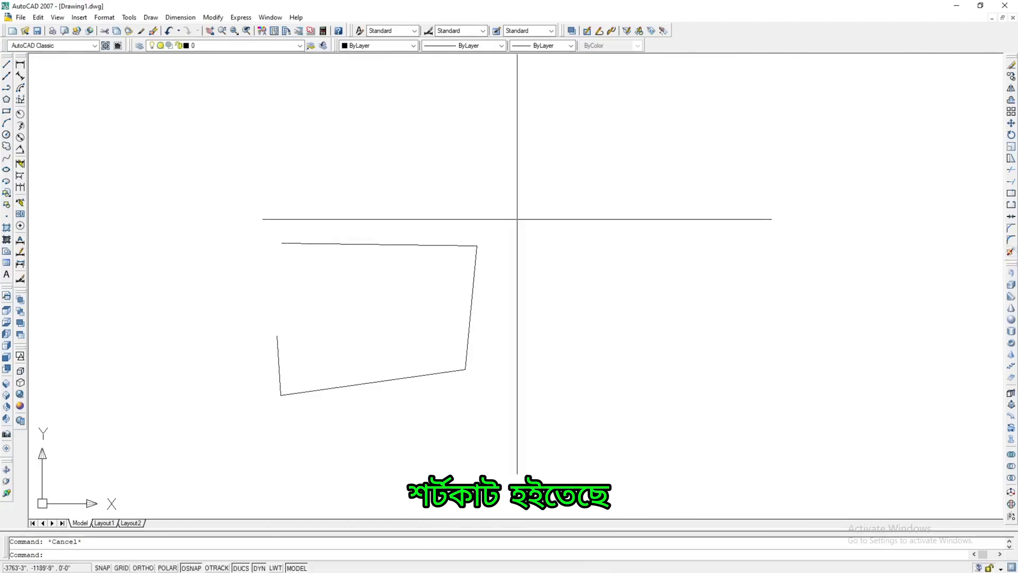
# Explode the "hjghj" block back into individual lines.
pyautogui.click(537, 191)
pyautogui.click(257, 429)
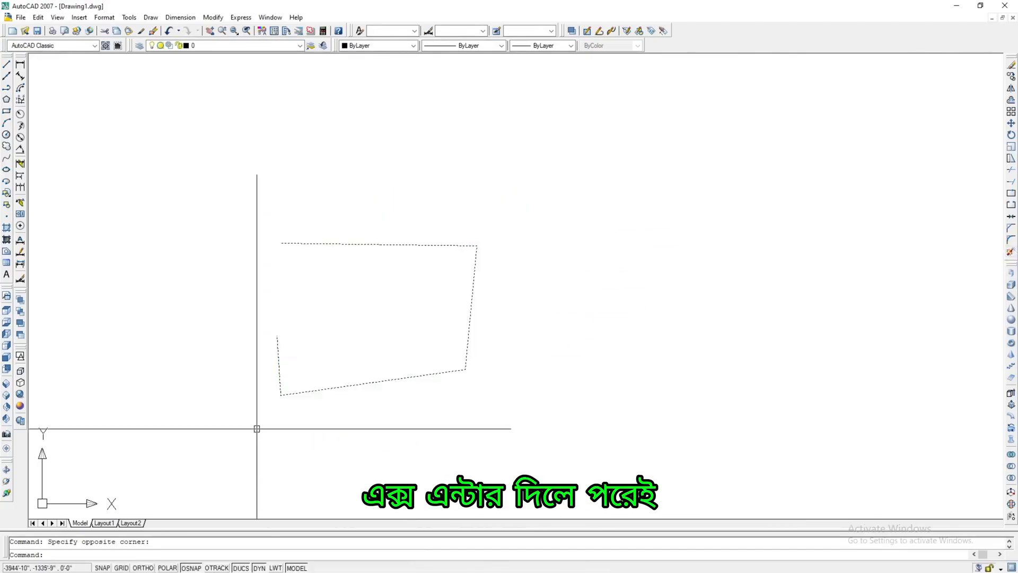
pyautogui.write('x')
pyautogui.press('Return')
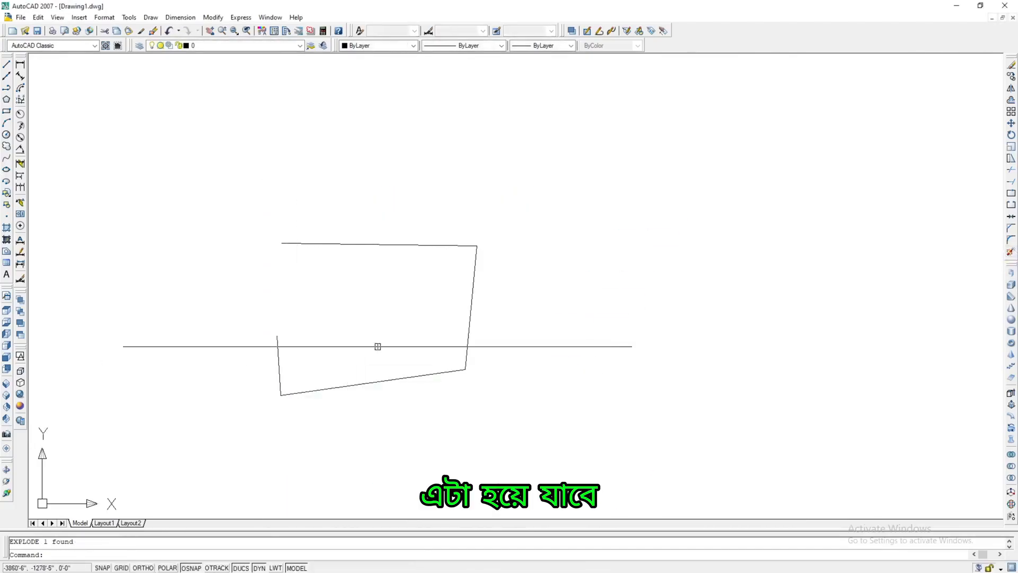
pyautogui.click(335, 388)
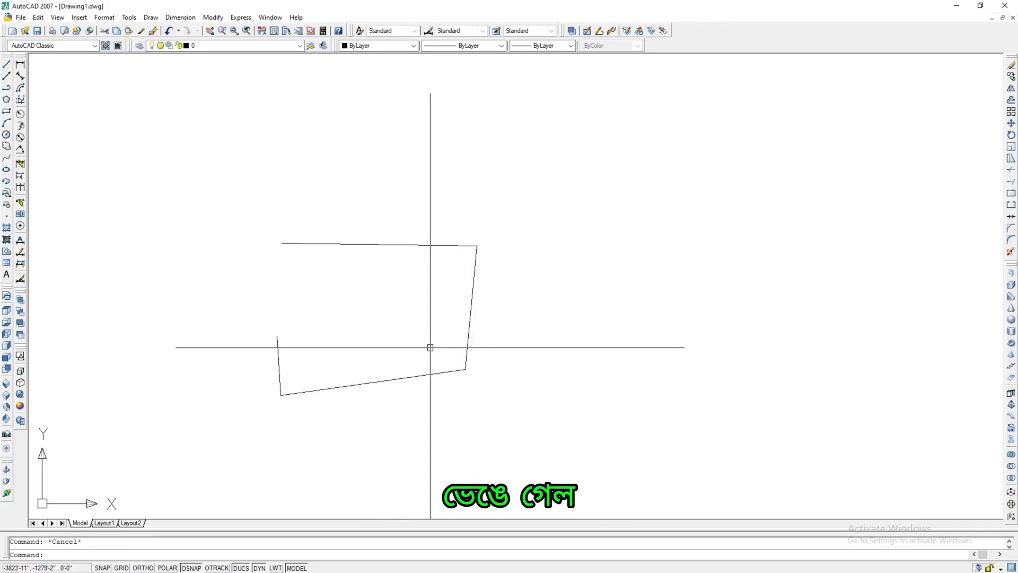
# Draw a large rectangle to the right of the open four-sided outline.
pyautogui.click(7, 227)
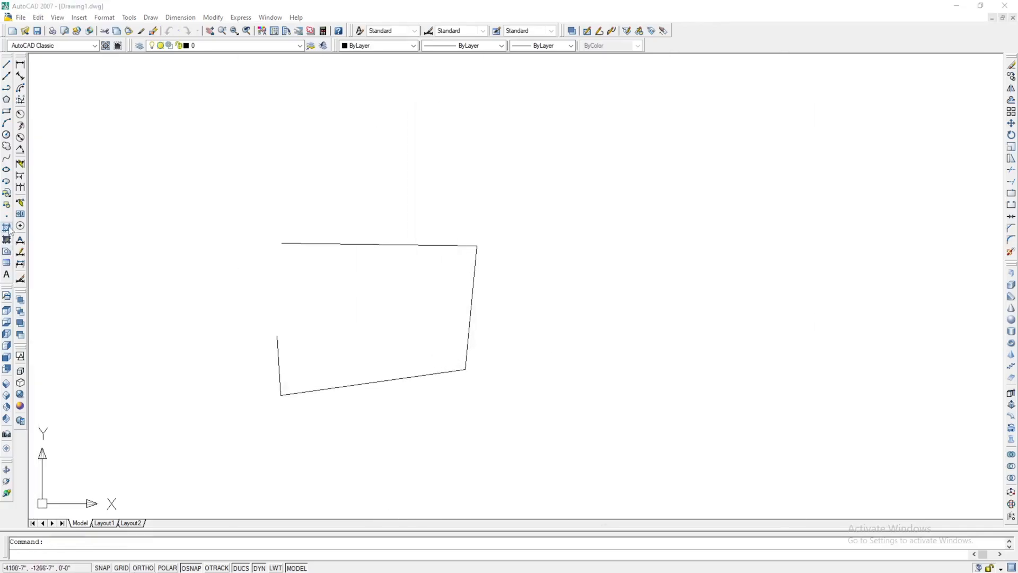
pyautogui.press('Escape')
pyautogui.write('r')
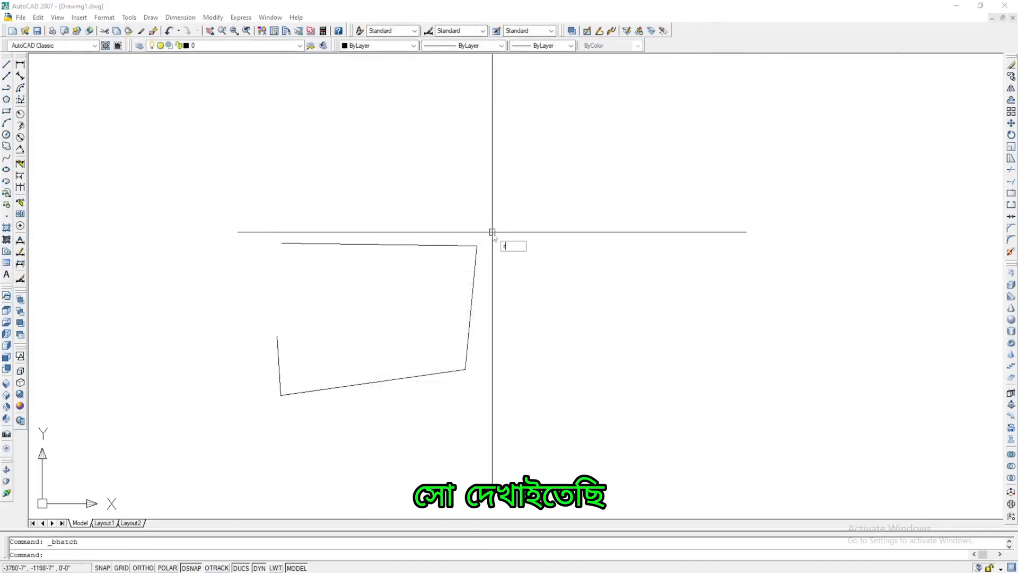
pyautogui.write('ec')
pyautogui.press('Return')
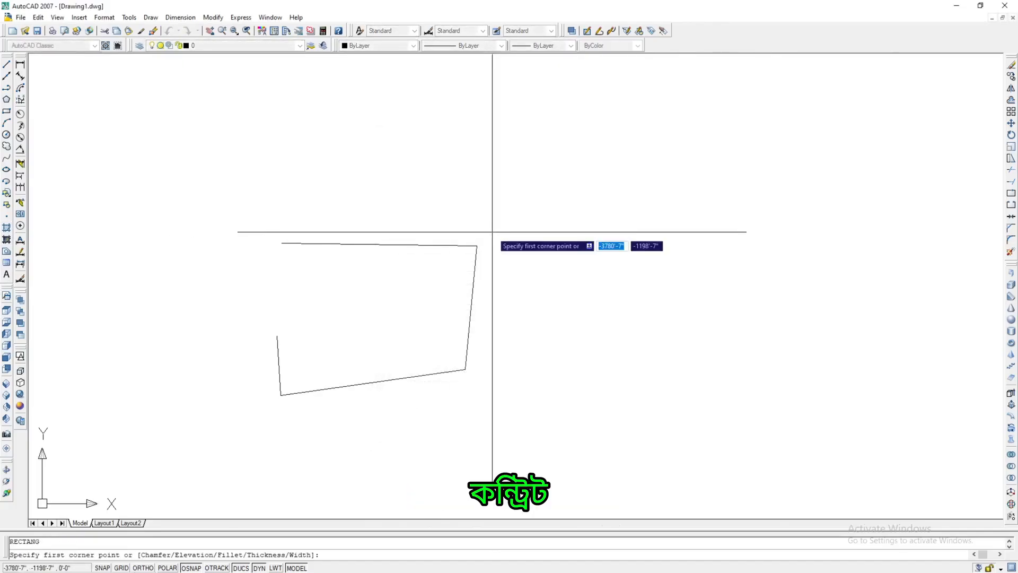
pyautogui.click(521, 153)
pyautogui.click(773, 284)
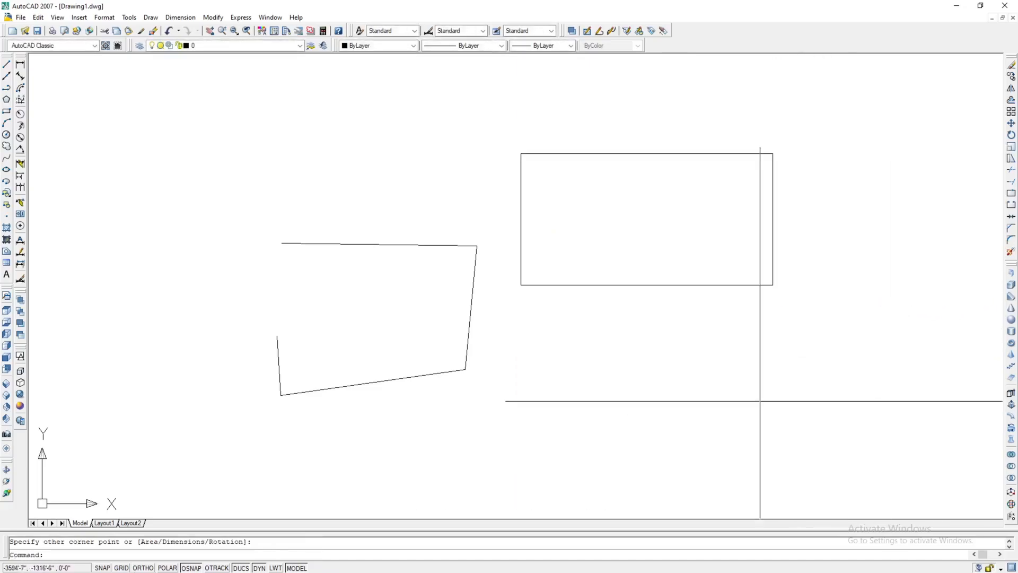
# Draw a small rectangle below the lower-right corner of the large rectangle.
pyautogui.write('rec')
pyautogui.press('Return')
pyautogui.click(726, 390)
pyautogui.click(776, 422)
pyautogui.press('Escape')
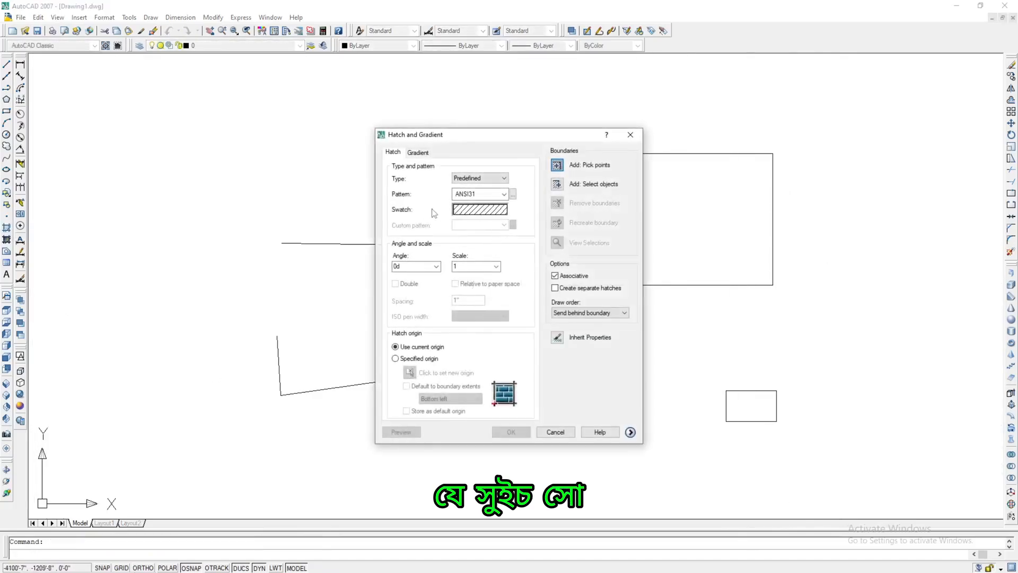
# Set the hatch pattern to AR-B88 from the other predefined patterns.
pyautogui.click(482, 213)
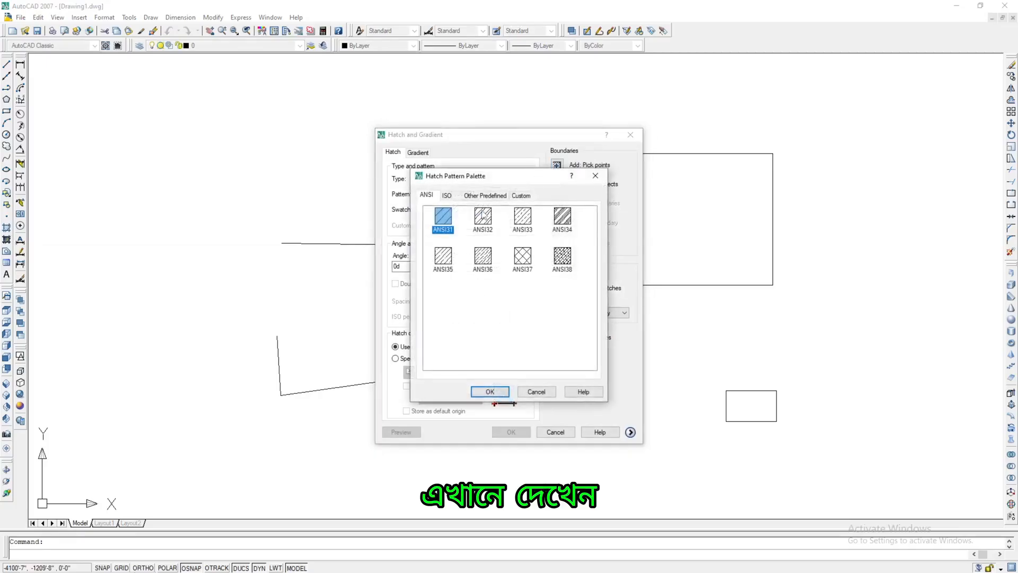
pyautogui.click(447, 196)
pyautogui.click(485, 196)
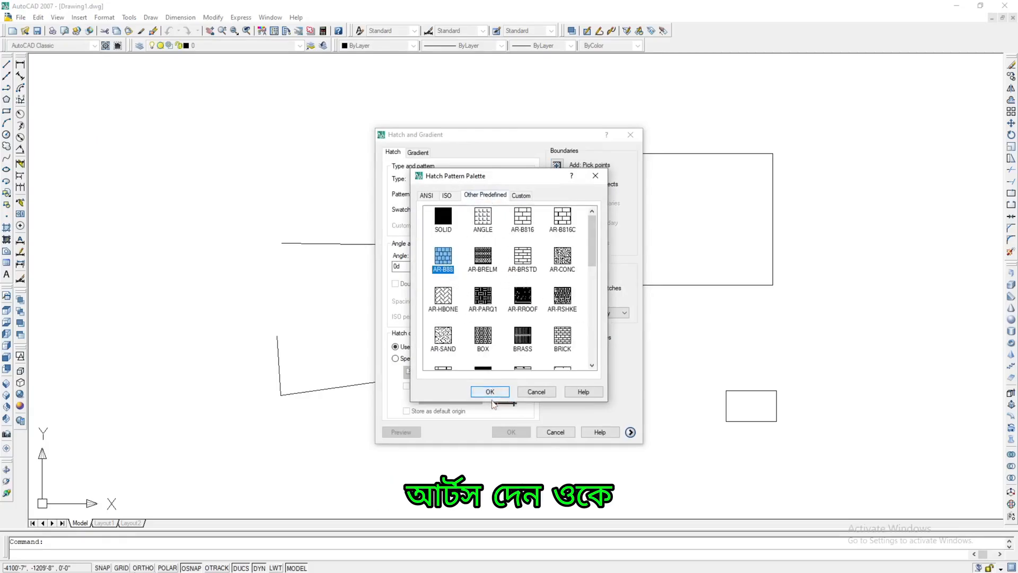
pyautogui.click(490, 392)
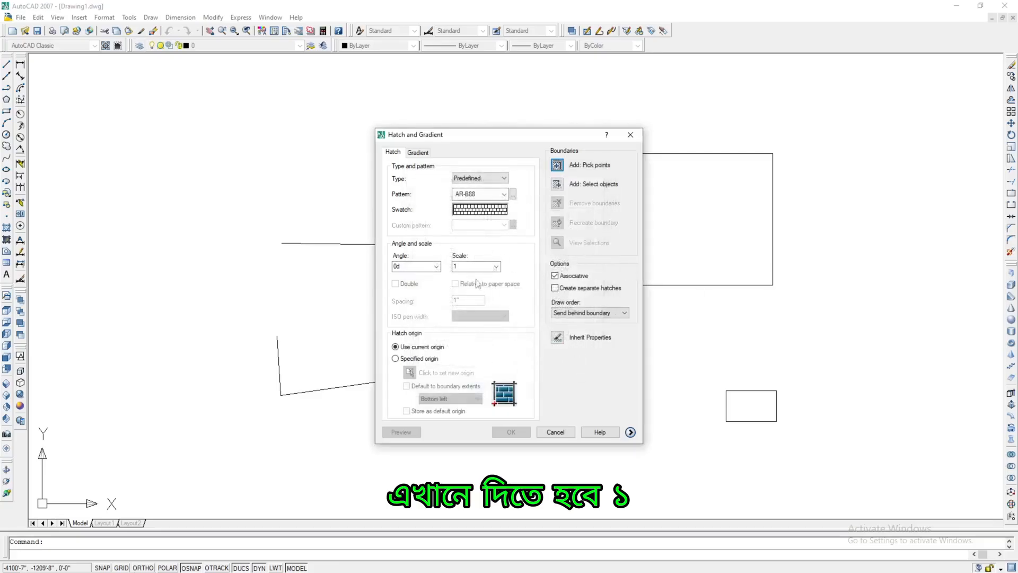
# Hatch the inside of the large rectangle with the AR-B88 pattern at scale 1.
pyautogui.click(558, 166)
pyautogui.click(644, 229)
pyautogui.press('Return')
pyautogui.press('Return')
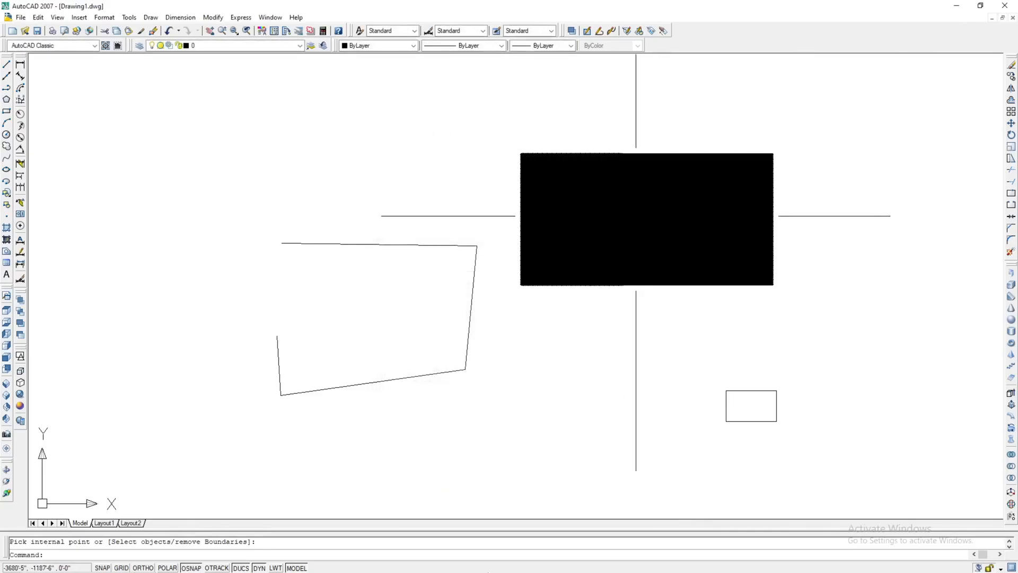
# Inspect the density of the scale 1 hatch up close, and undo the hatch in the large rectangle.
pyautogui.scroll(2, 651, 517)
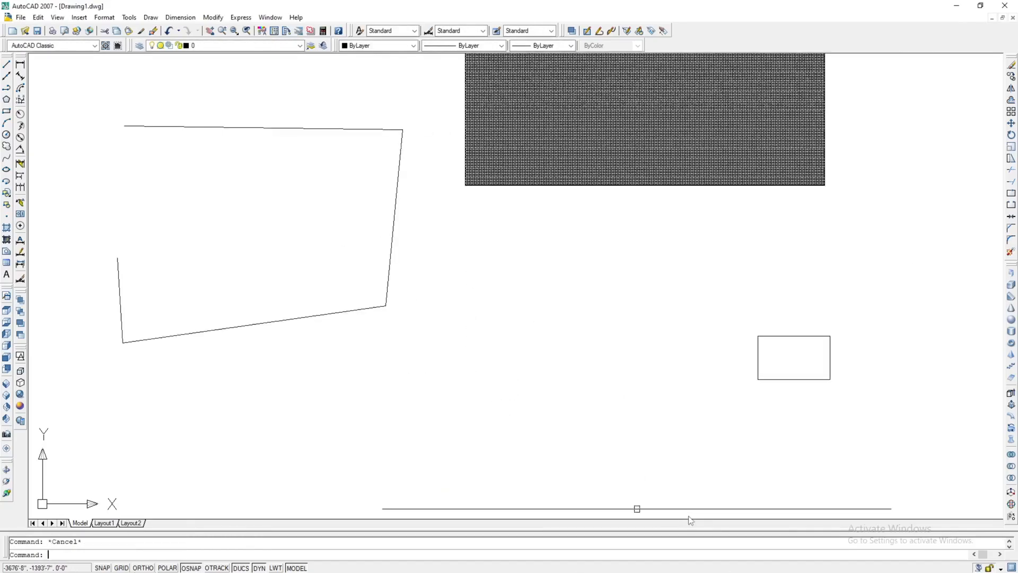
pyautogui.press('Escape')
pyautogui.scroll(-5, 688, 516)
pyautogui.scroll(6, 675, 364)
pyautogui.moveTo(687, 408); pyautogui.dragTo(613, 392, button='middle')
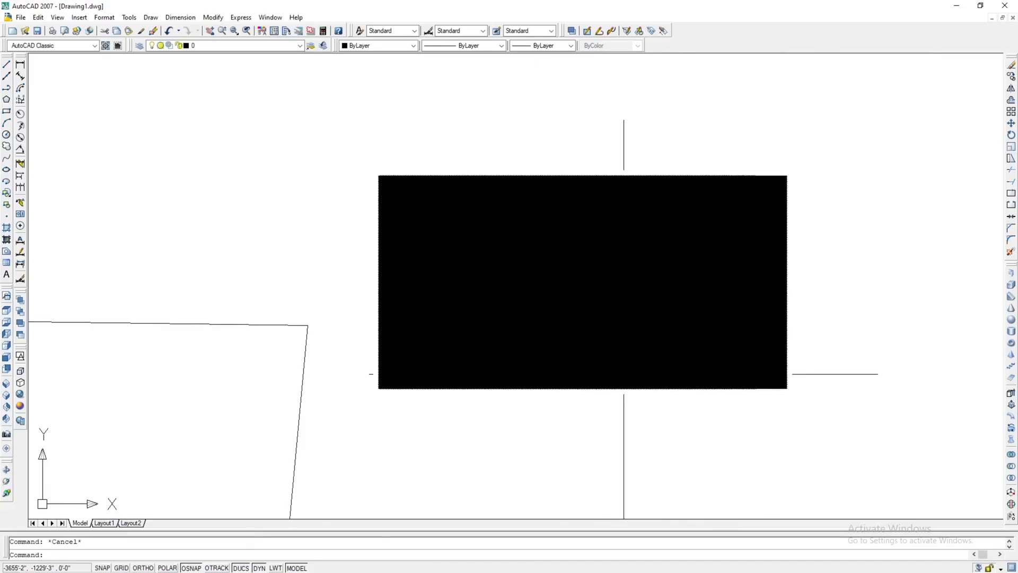
pyautogui.hotkey('ctrl', 'z')
pyautogui.click(168, 30)
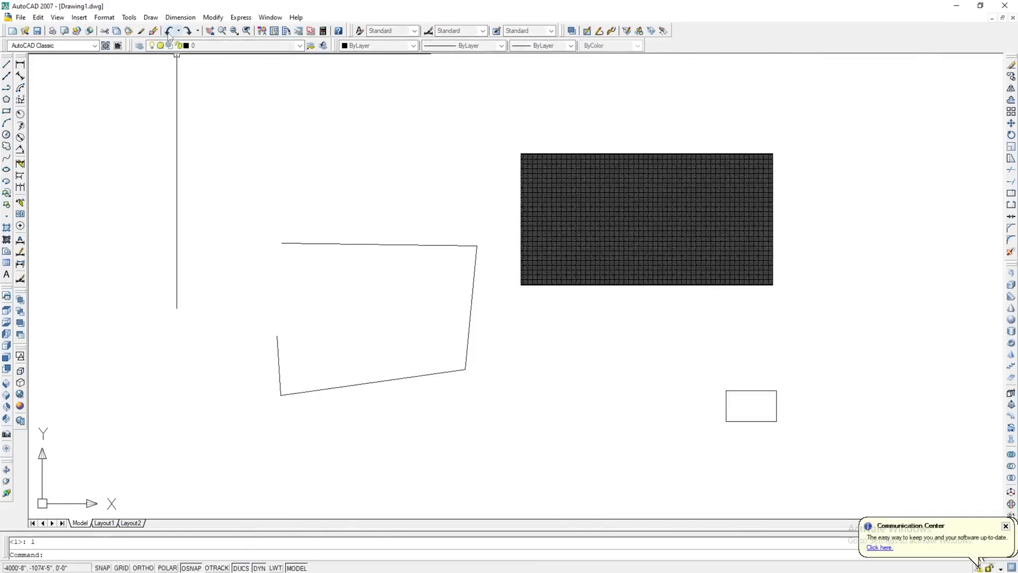
pyautogui.click(169, 31)
# Hatch the inside of the large rectangle with the AR-B88 pattern at scale 20.
pyautogui.press('Return')
pyautogui.click(549, 314)
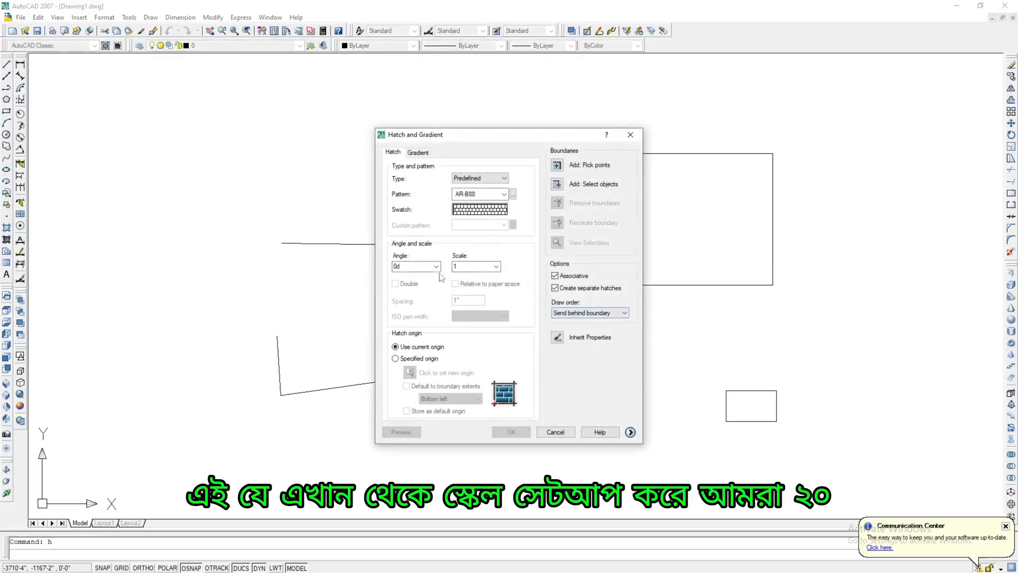
pyautogui.write('20')
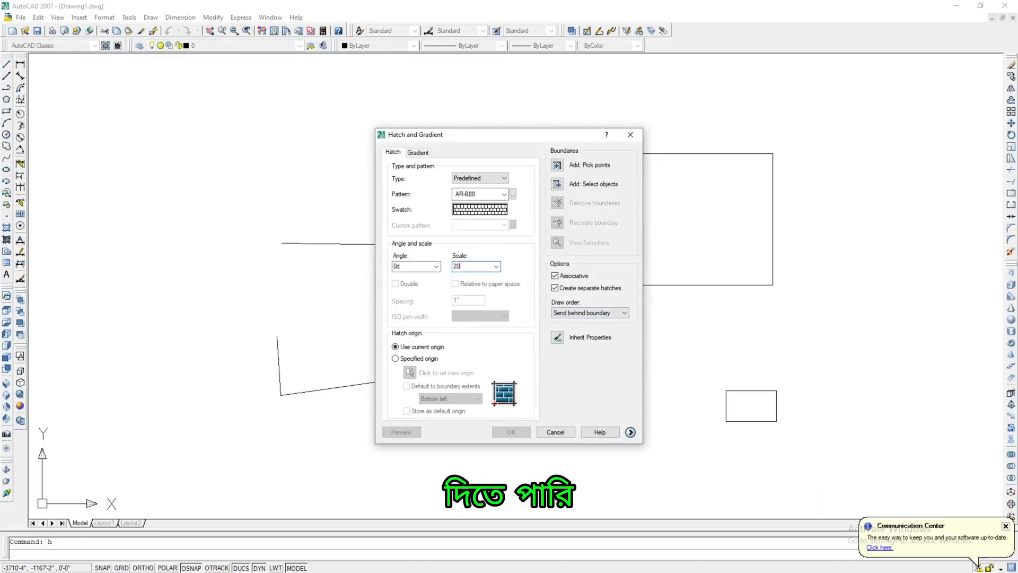
pyautogui.press('Escape')
pyautogui.write('h')
pyautogui.press('Return')
pyautogui.click(558, 167)
pyautogui.click(650, 250)
pyautogui.press('Return')
pyautogui.press('Return')
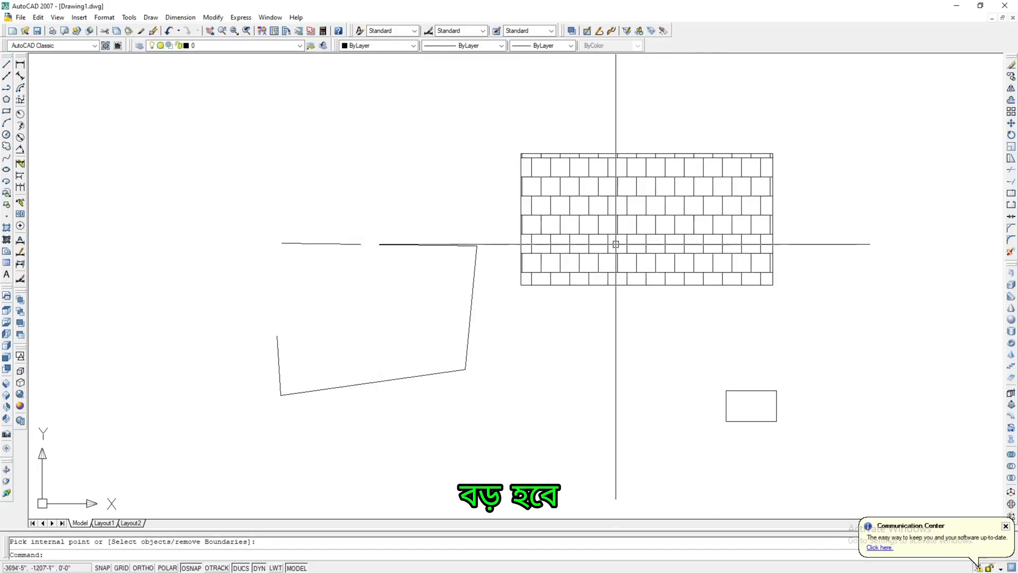
# Undo the scale 20 hatch and hatch the inside of the large rectangle with AR-B88 at scale 10.
pyautogui.press('Escape')
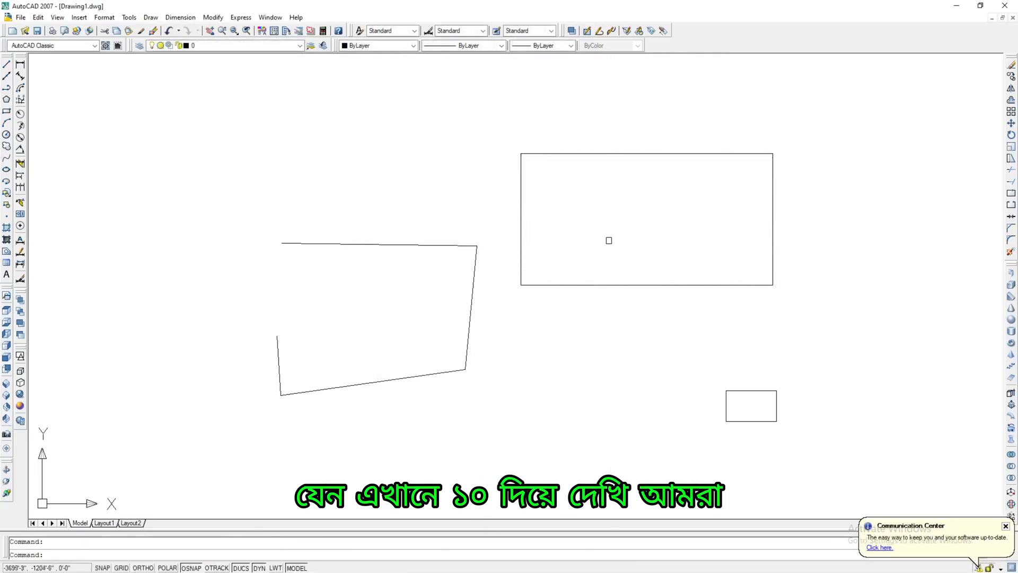
pyautogui.write('h')
pyautogui.press('Return')
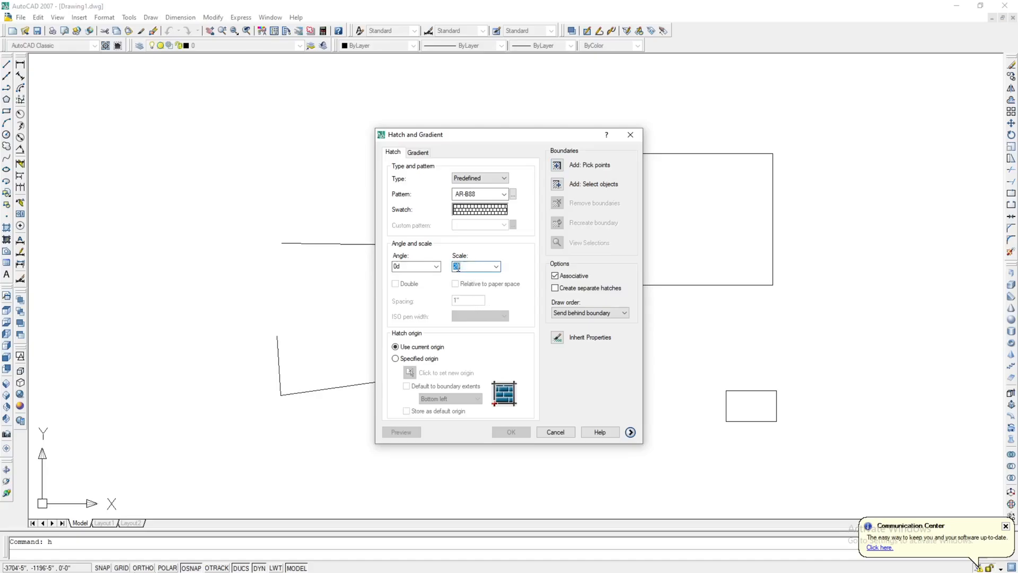
pyautogui.click(556, 168)
pyautogui.click(590, 215)
pyautogui.press('Return')
pyautogui.press('Return')
pyautogui.scroll(3, 675, 221)
pyautogui.scroll(-4, 532, 244)
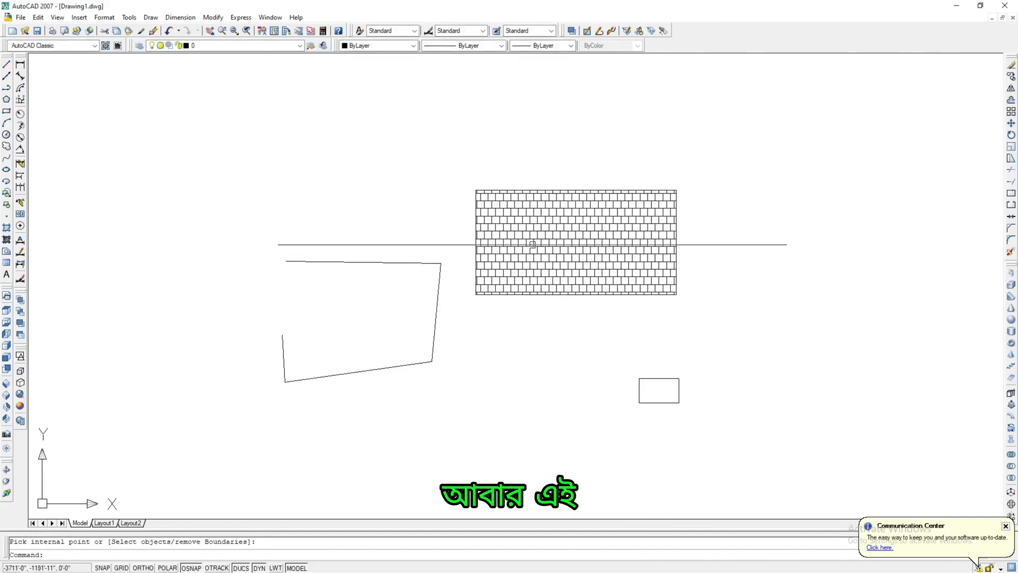
# Hatch the inside of the small rectangle with the AR-CONC pattern at scale 10.
pyautogui.write('h')
pyautogui.press('Return')
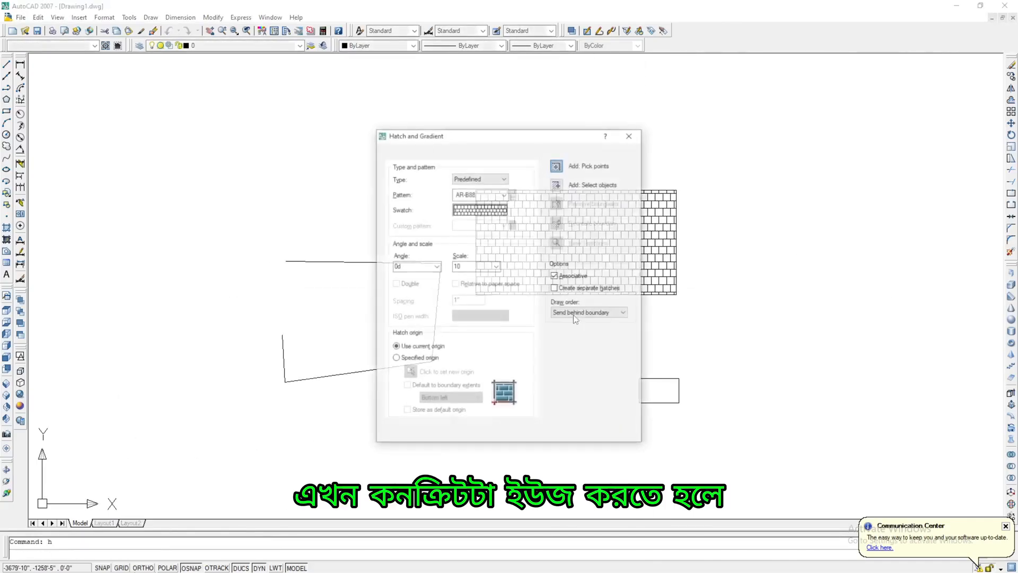
pyautogui.click(480, 210)
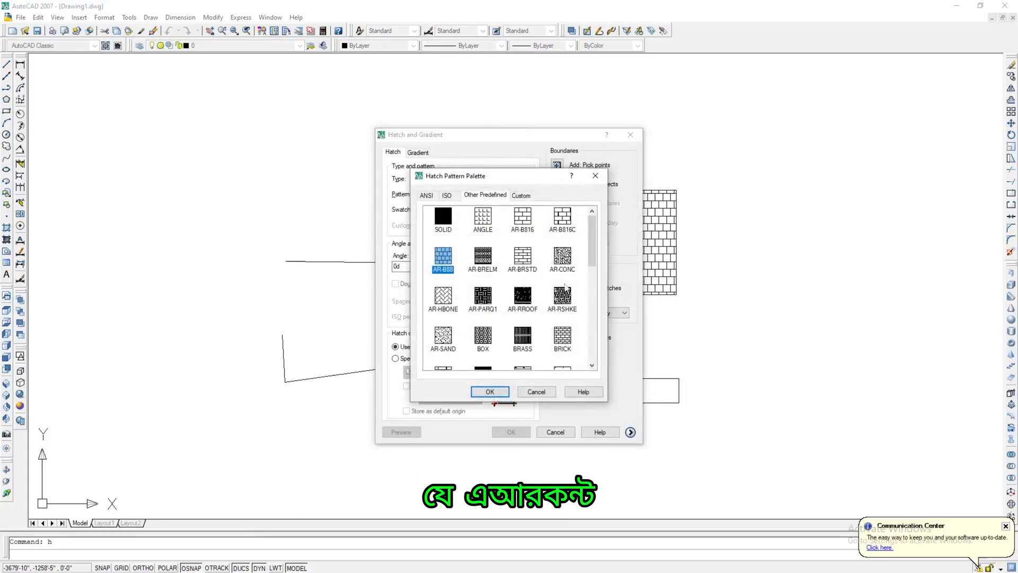
pyautogui.click(490, 391)
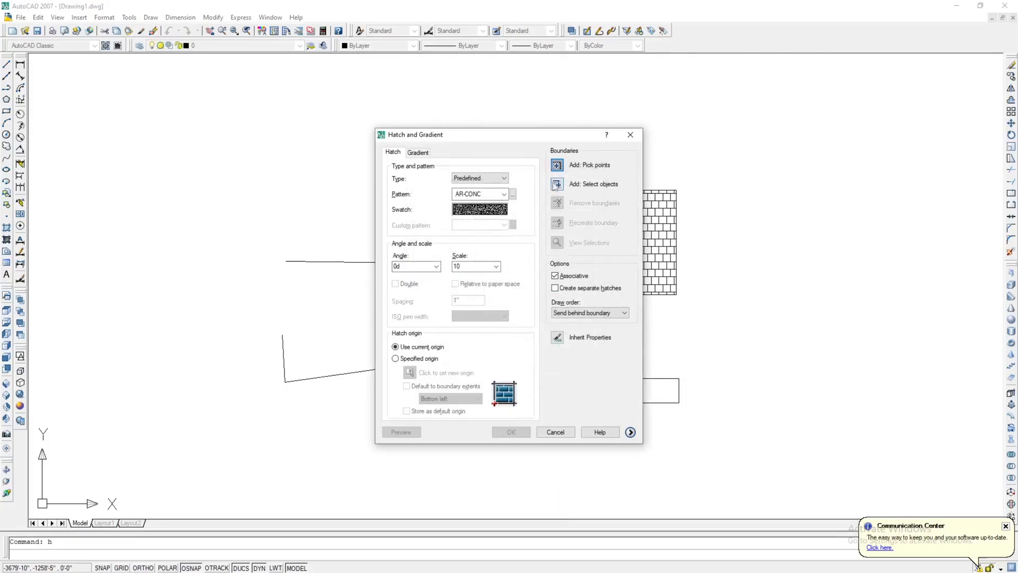
pyautogui.click(557, 164)
pyautogui.click(652, 391)
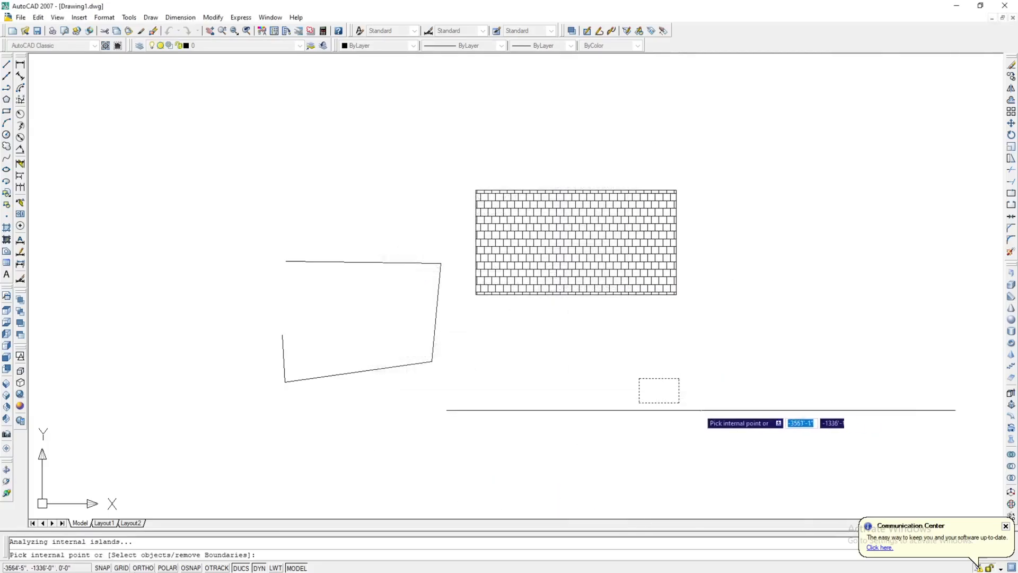
pyautogui.press('Return')
pyautogui.press('Return')
# Inspect the concrete hatch in the small rectangle up close and compare it with the whole drawing.
pyautogui.scroll(3, 662, 383)
pyautogui.scroll(3, 666, 409)
pyautogui.moveTo(703, 437); pyautogui.dragTo(628, 390, button='middle')
pyautogui.click(783, 234)
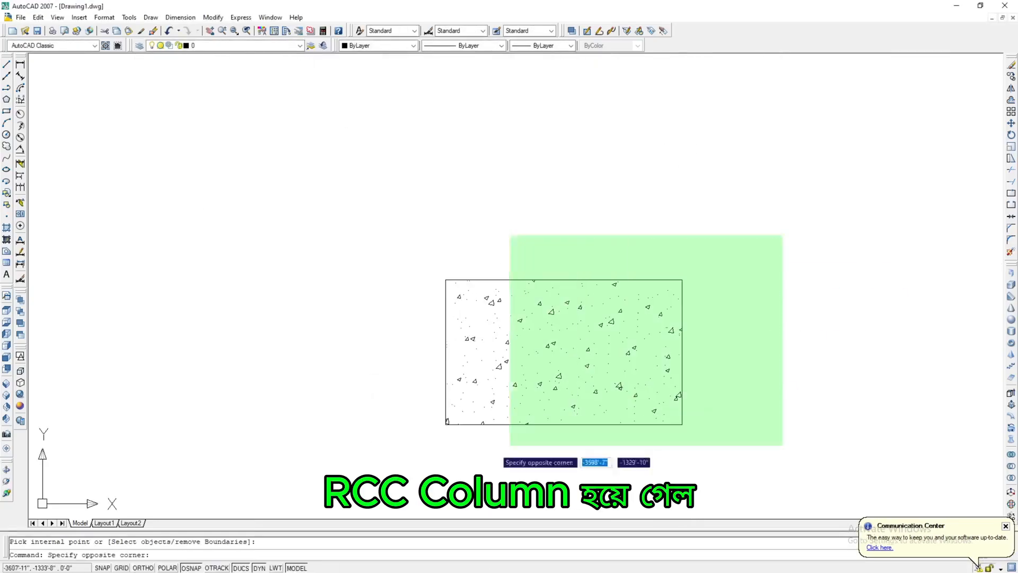
pyautogui.click(572, 420)
pyautogui.press('Escape')
pyautogui.scroll(-10, 630, 387)
pyautogui.scroll(3, 571, 390)
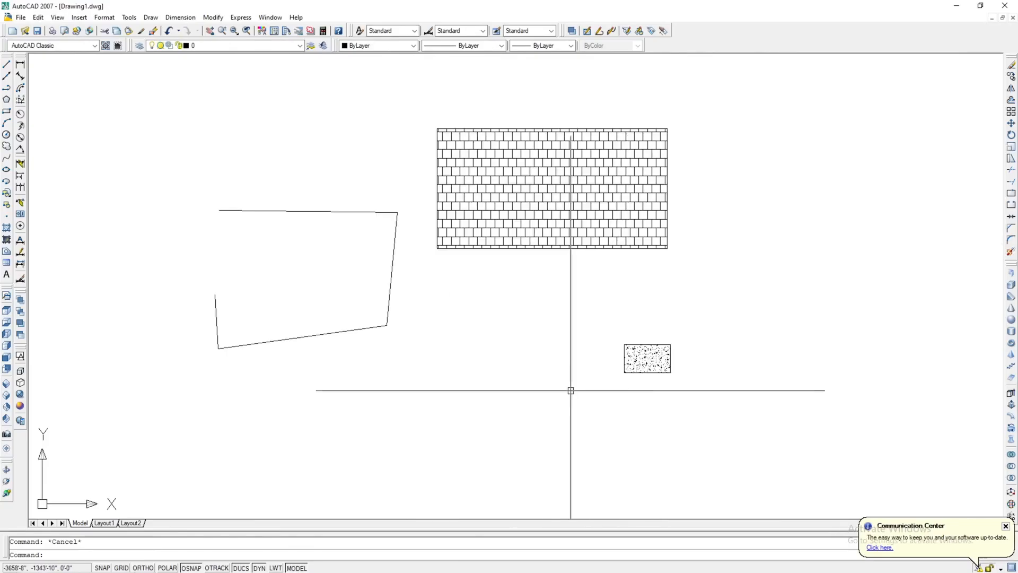
# Erase all the objects in the drawing, including both hatched rectangles and the open line shape.
pyautogui.scroll(-4, 571, 390)
pyautogui.click(688, 267)
pyautogui.click(325, 428)
pyautogui.press('Delete')
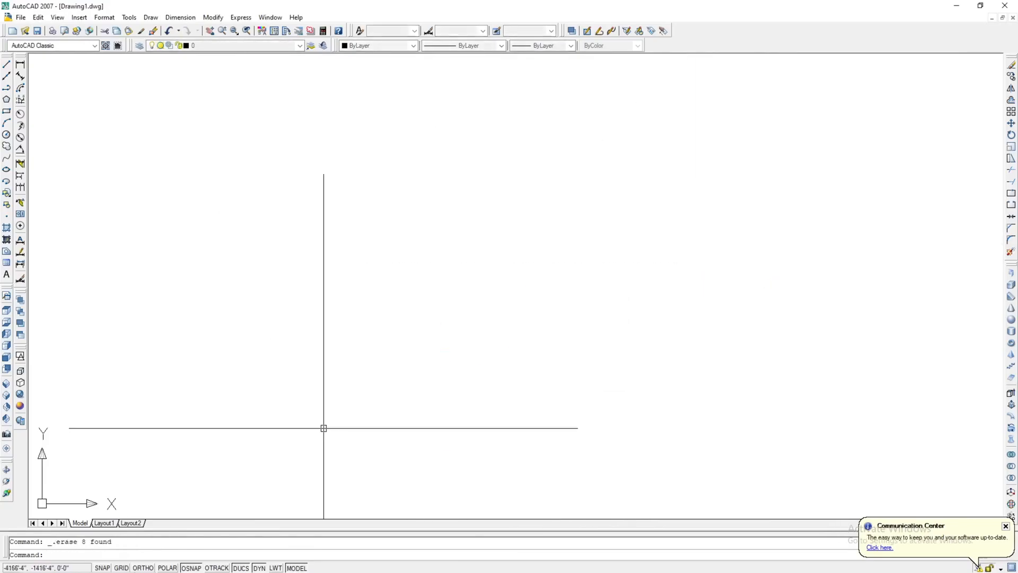
# Draw a small rectangle in the empty drawing area.
pyautogui.click(6, 240)
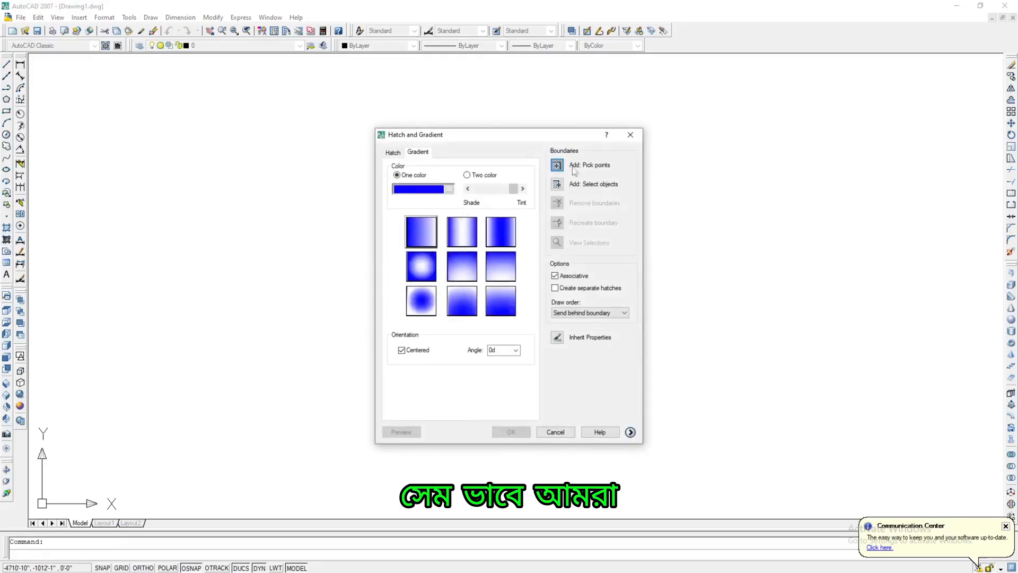
pyautogui.click(631, 135)
pyautogui.write('rec')
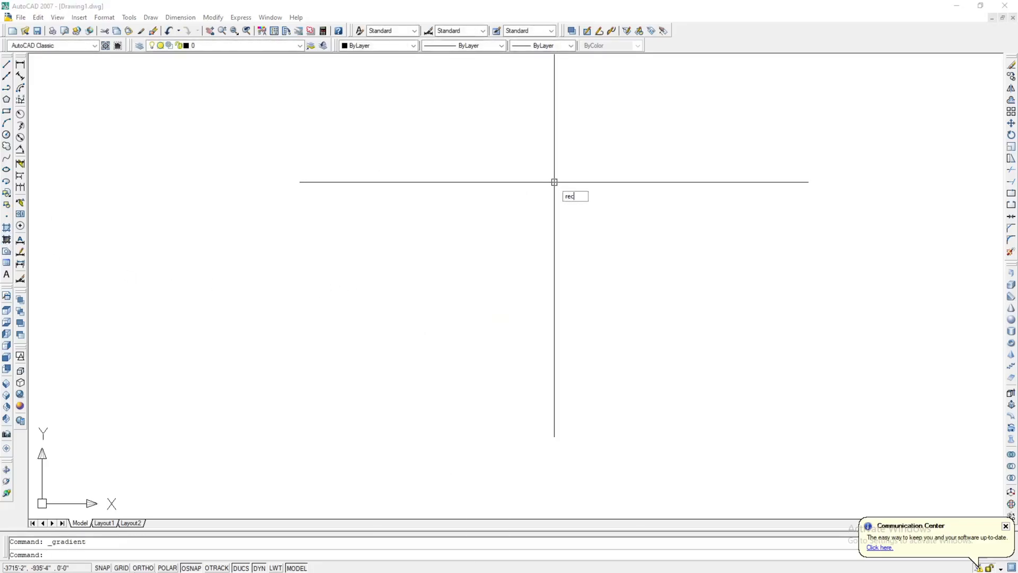
pyautogui.press('Return')
pyautogui.click(325, 205)
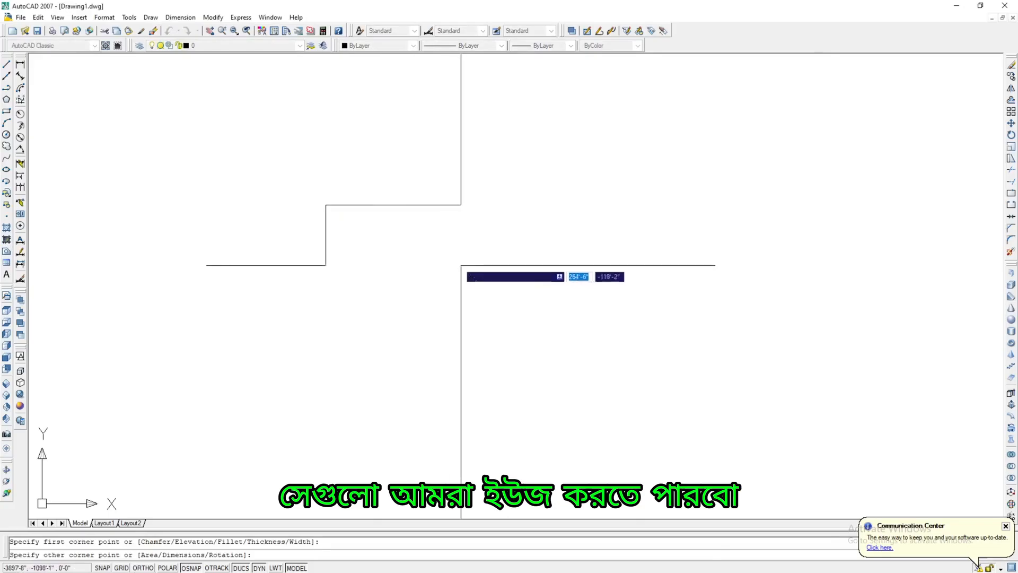
pyautogui.click(377, 246)
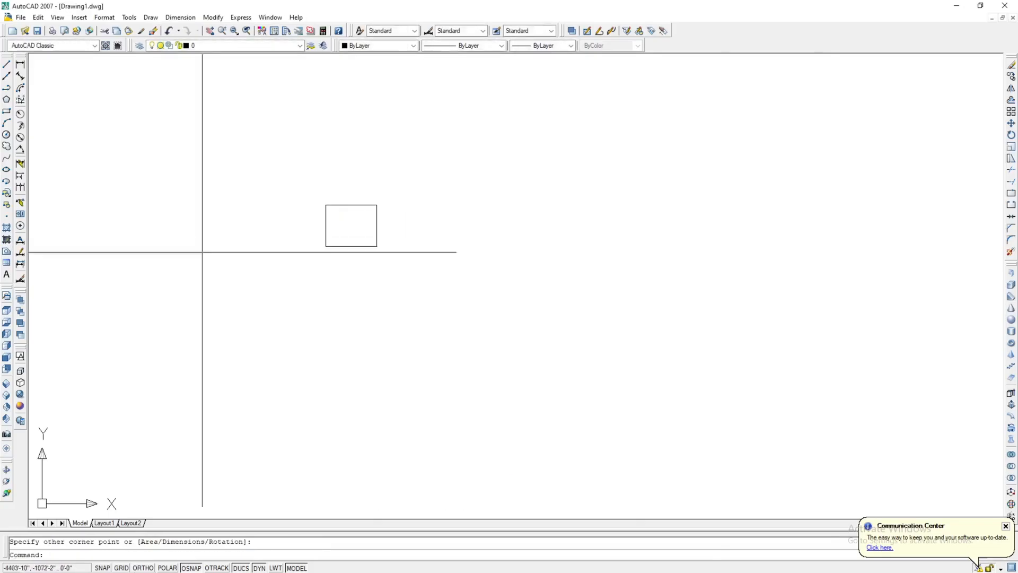
# Fill the small rectangle with the one-color blue gradient that is light in the center and dark at the edges.
pyautogui.click(7, 240)
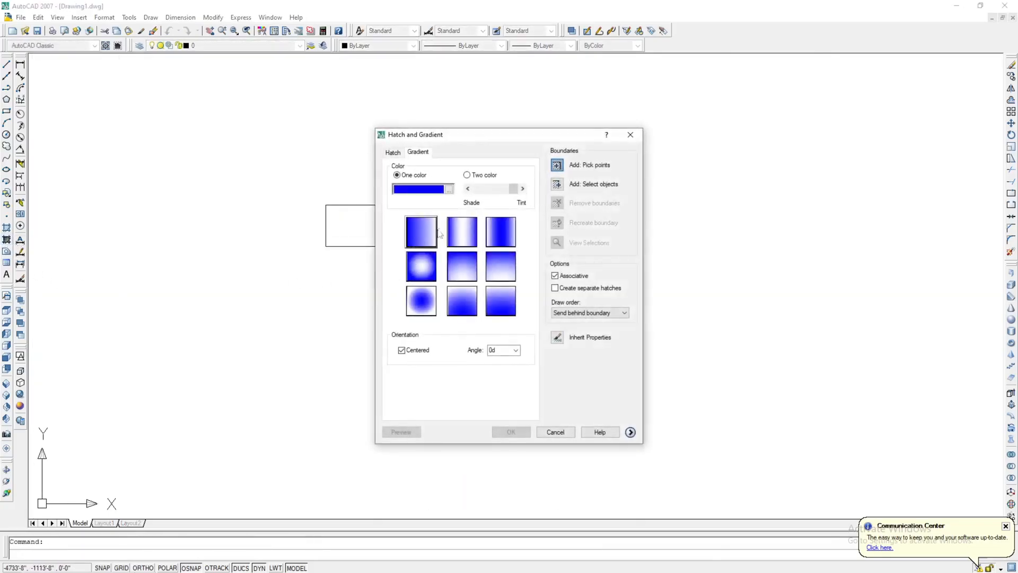
pyautogui.click(559, 165)
pyautogui.click(352, 227)
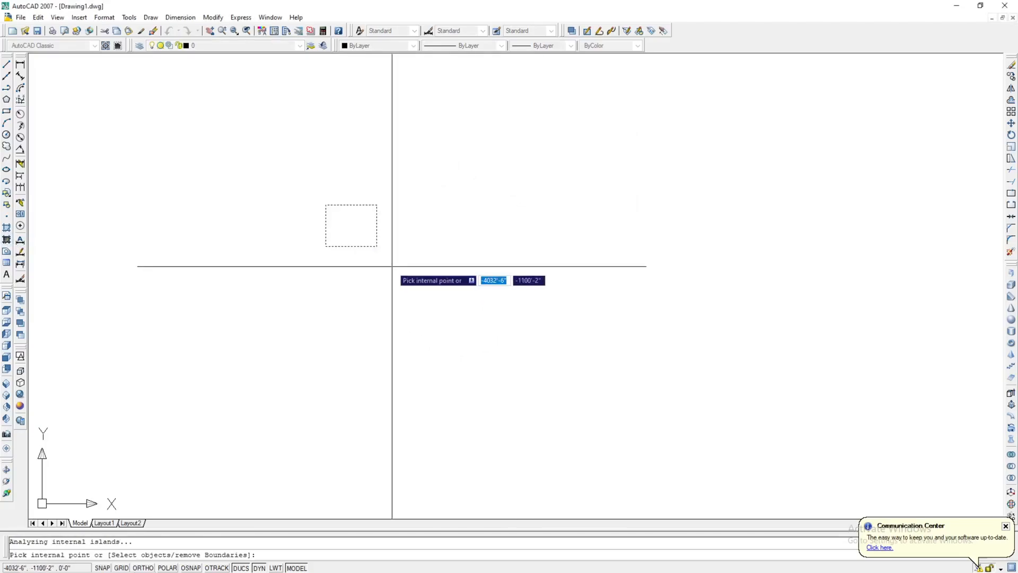
pyautogui.press('Return')
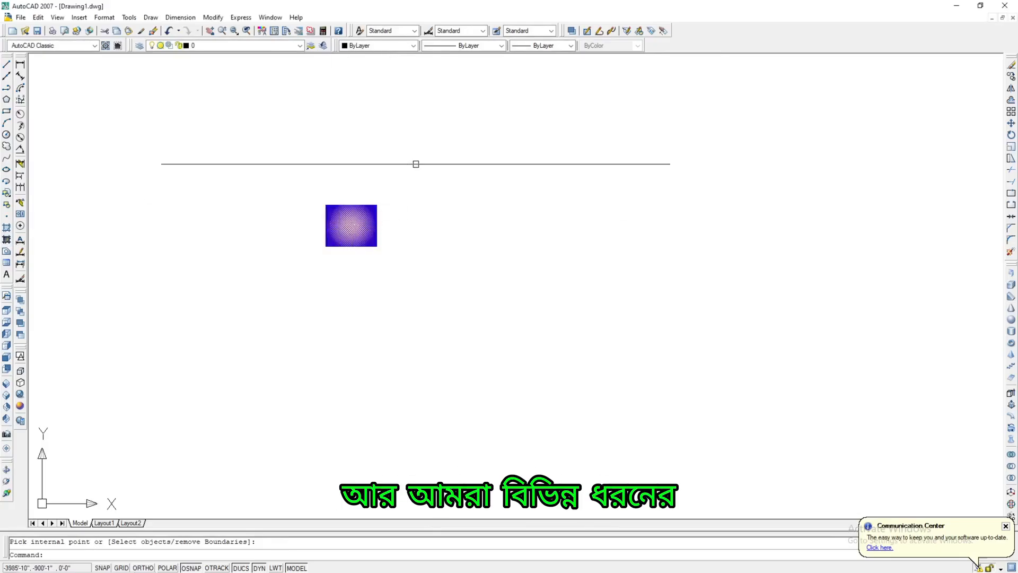
# Erase the small rectangle together with its gradient fill.
pyautogui.click(416, 164)
pyautogui.click(371, 213)
pyautogui.press('Delete')
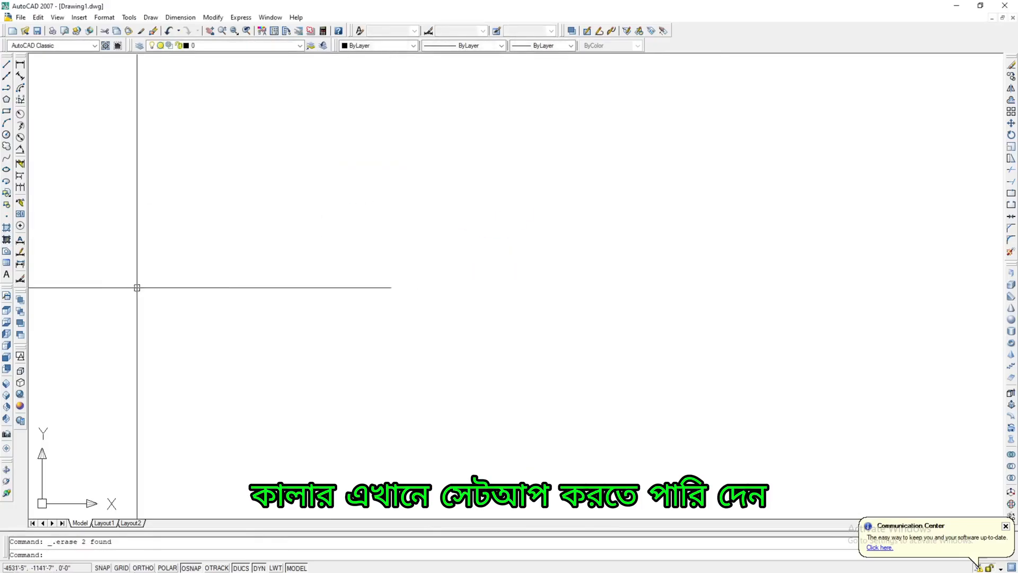
# Examine the column and row settings for inserting a table, and leave the command without placing one.
pyautogui.click(6, 262)
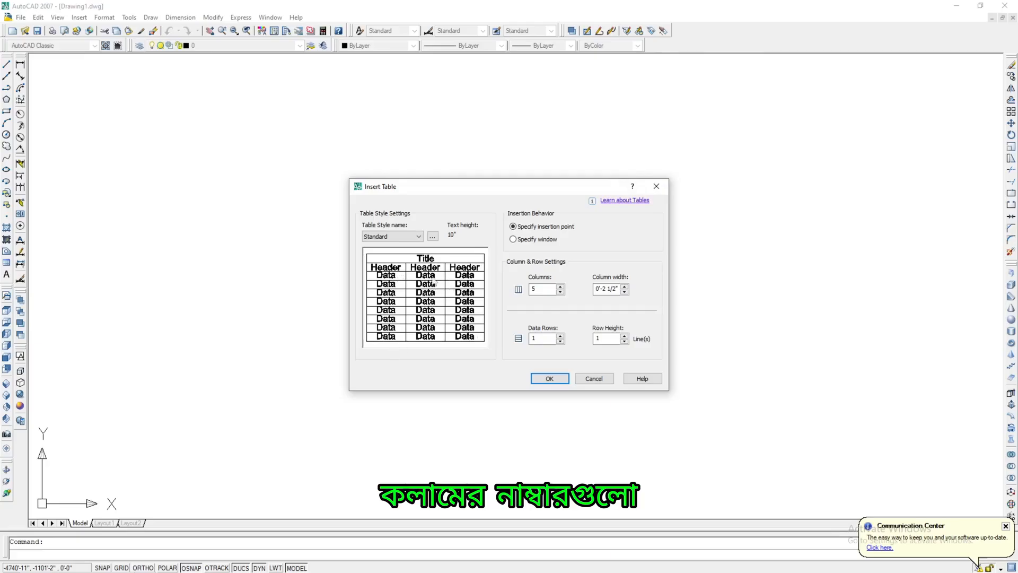
pyautogui.click(567, 379)
pyautogui.press('Escape')
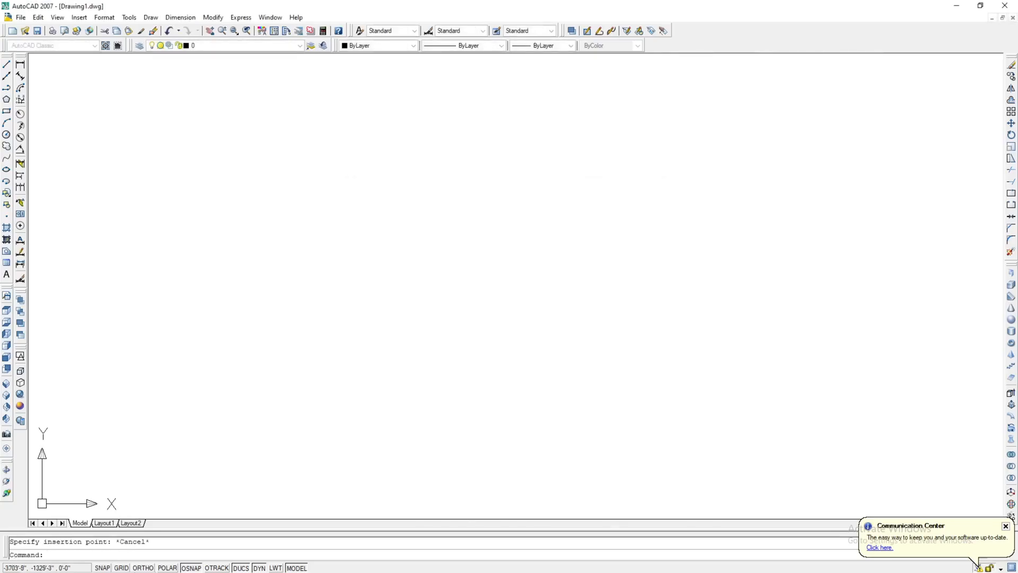
# Place the multiline text "Autocad 2007" in the middle of the drawing area, in Arial at 10" height.
pyautogui.click(6, 275)
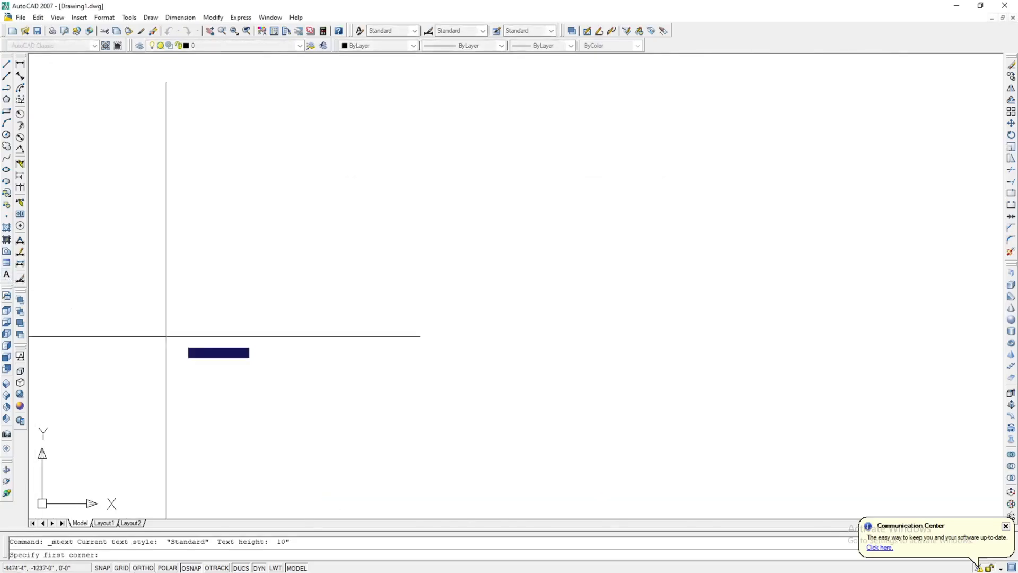
pyautogui.click(338, 285)
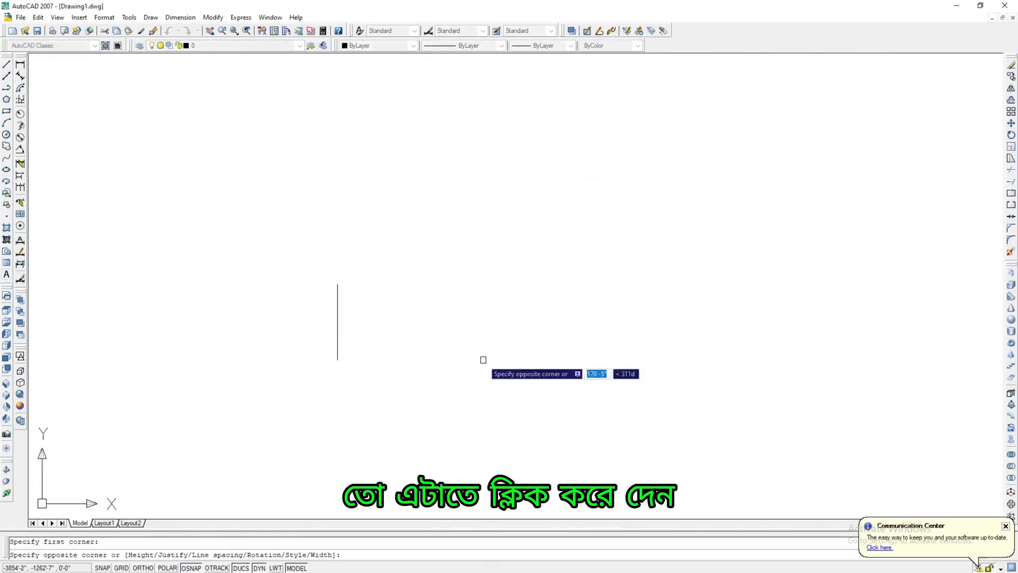
pyautogui.click(537, 325)
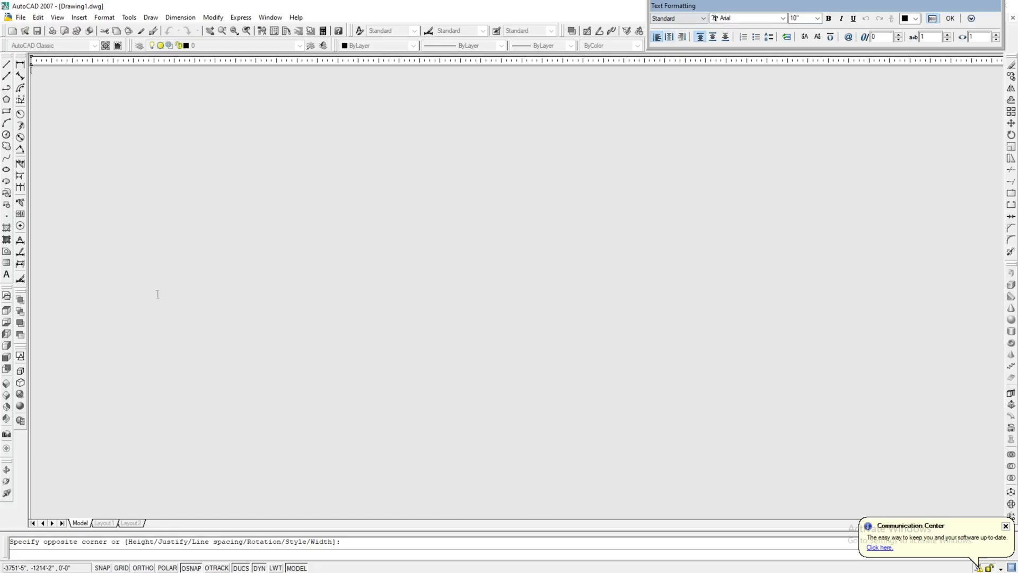
pyautogui.click(783, 19)
pyautogui.click(818, 16)
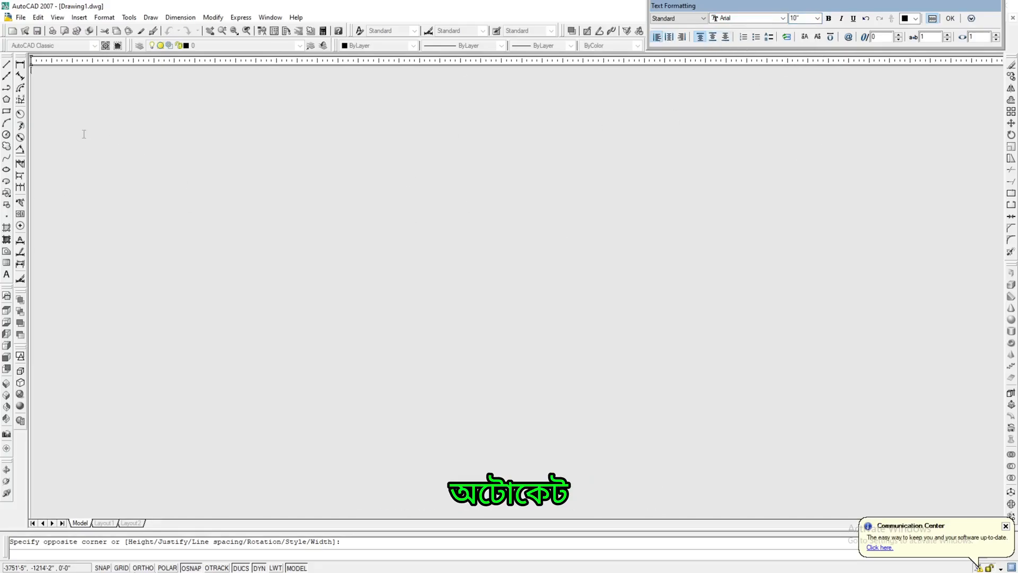
pyautogui.write('utocad 2007')
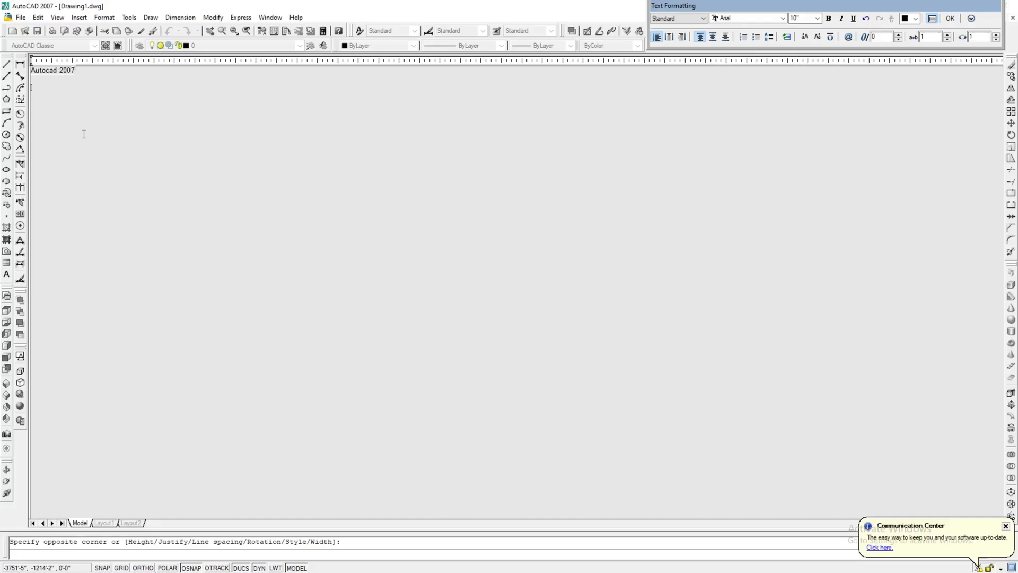
pyautogui.click(950, 18)
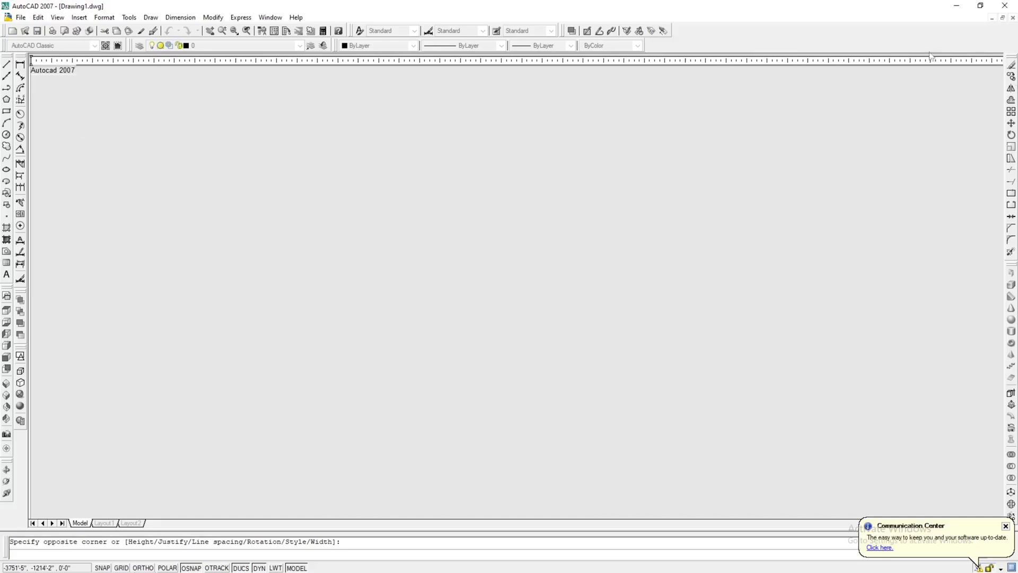
# Inspect the 10" "Autocad 2007" text up close at different magnifications.
pyautogui.scroll(10, 340, 283)
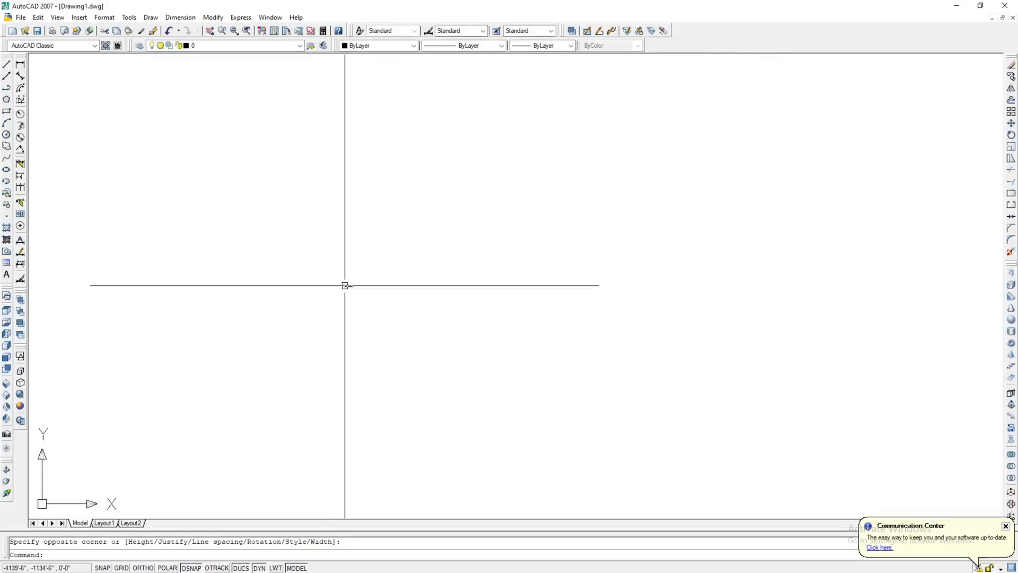
pyautogui.scroll(3, 343, 281)
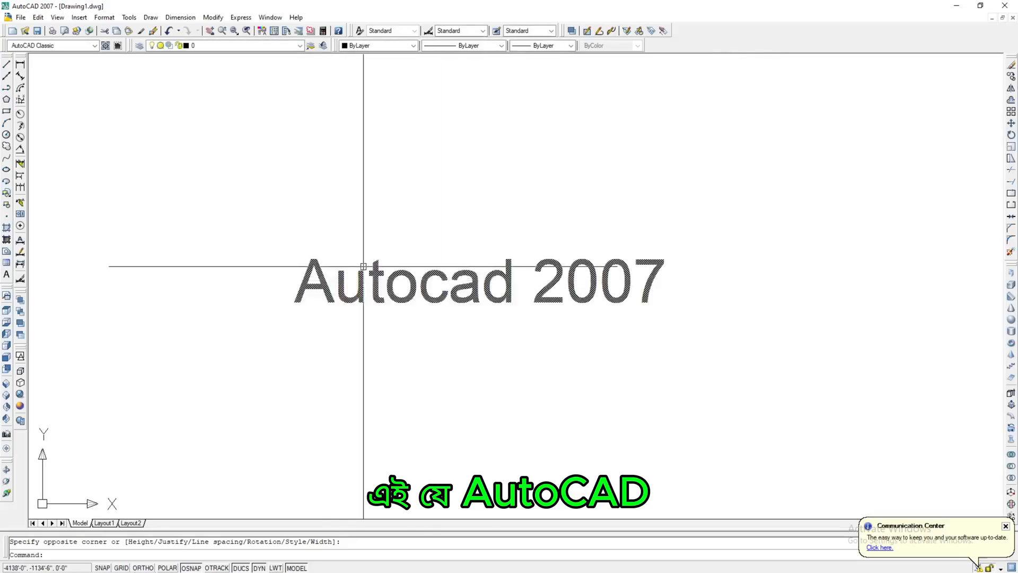
pyautogui.scroll(-3, 382, 274)
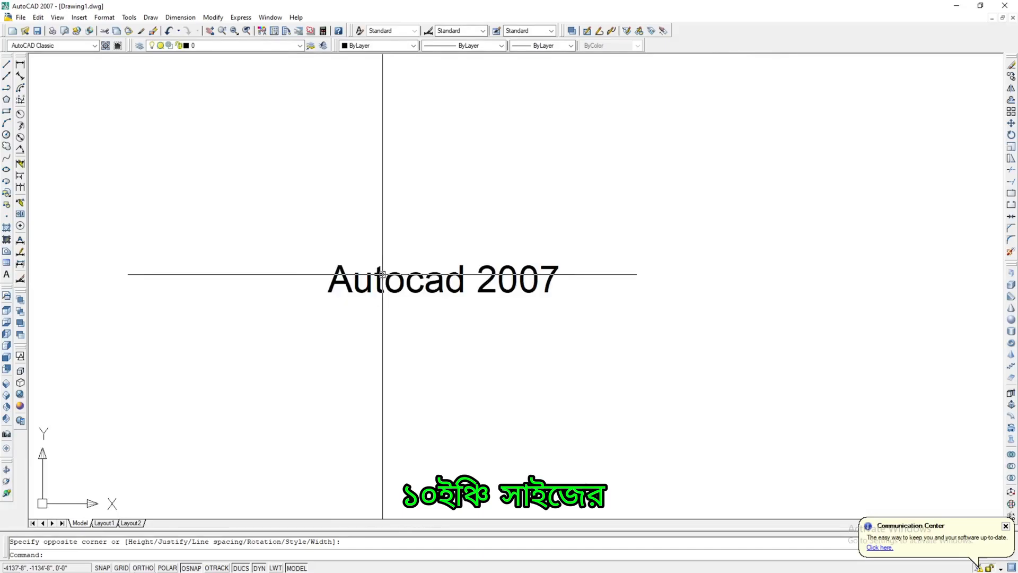
pyautogui.scroll(-1, 371, 282)
pyautogui.scroll(2, 366, 284)
pyautogui.scroll(-3, 327, 290)
pyautogui.scroll(3, 353, 290)
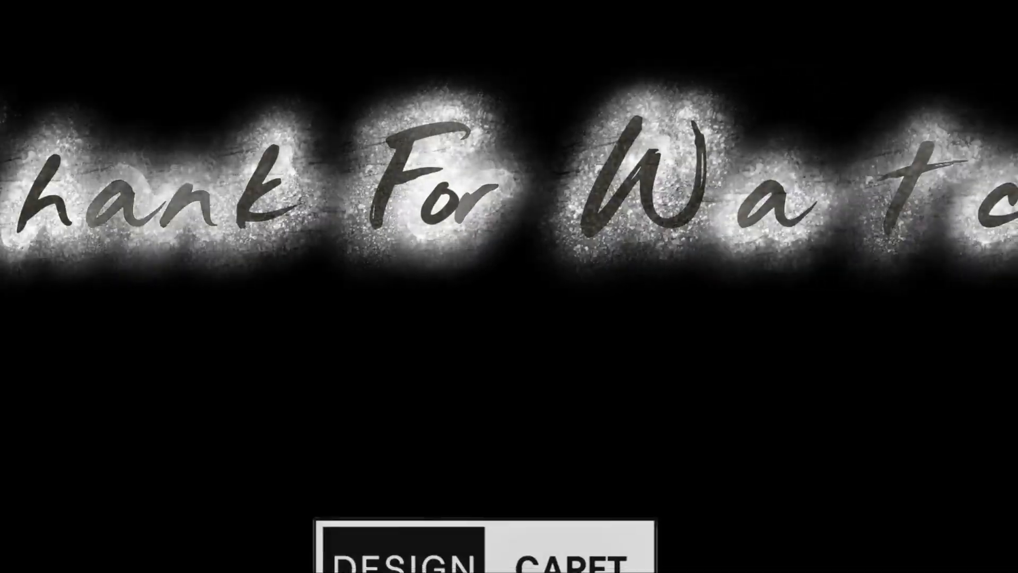